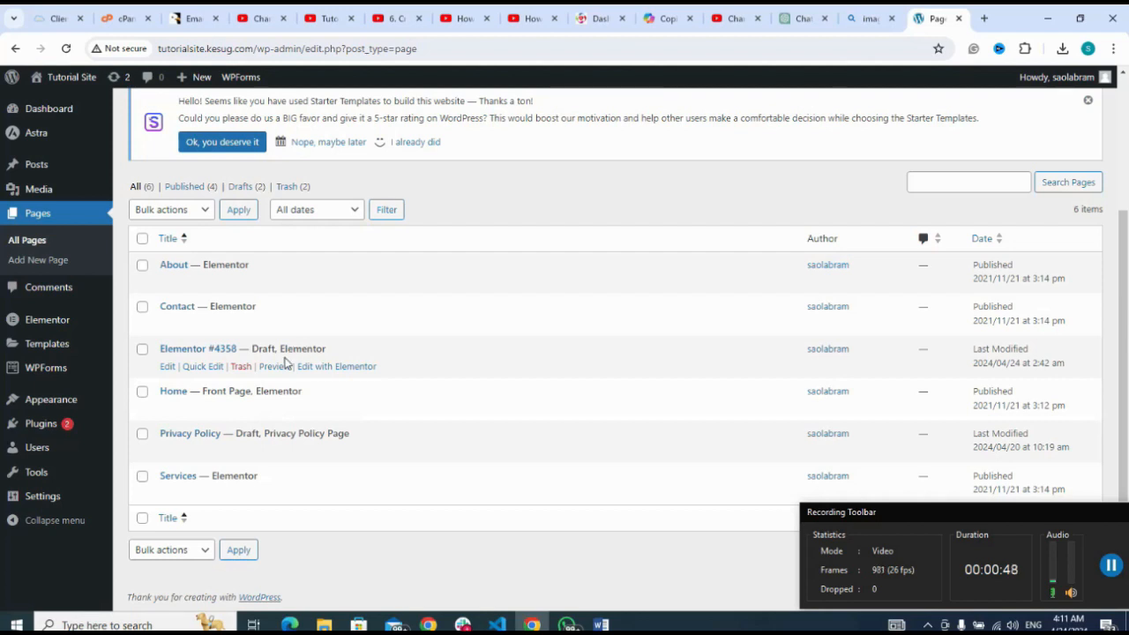
# Move the draft page Elementor #4358 to the trash.
pyautogui.click(241, 369)
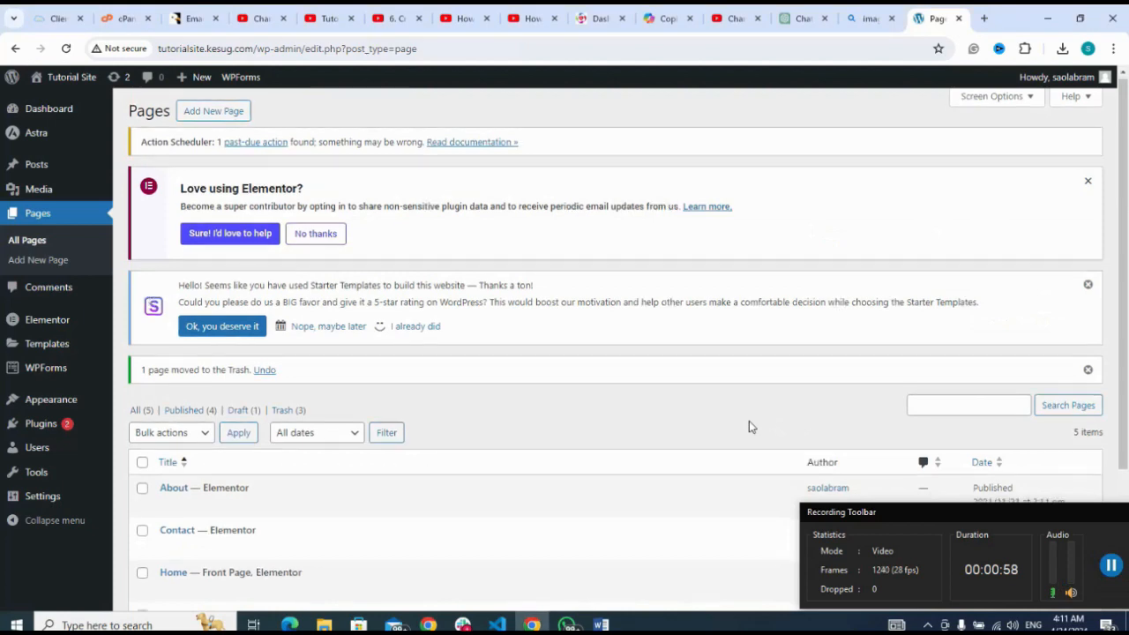
pyautogui.scroll(-2, 749, 421)
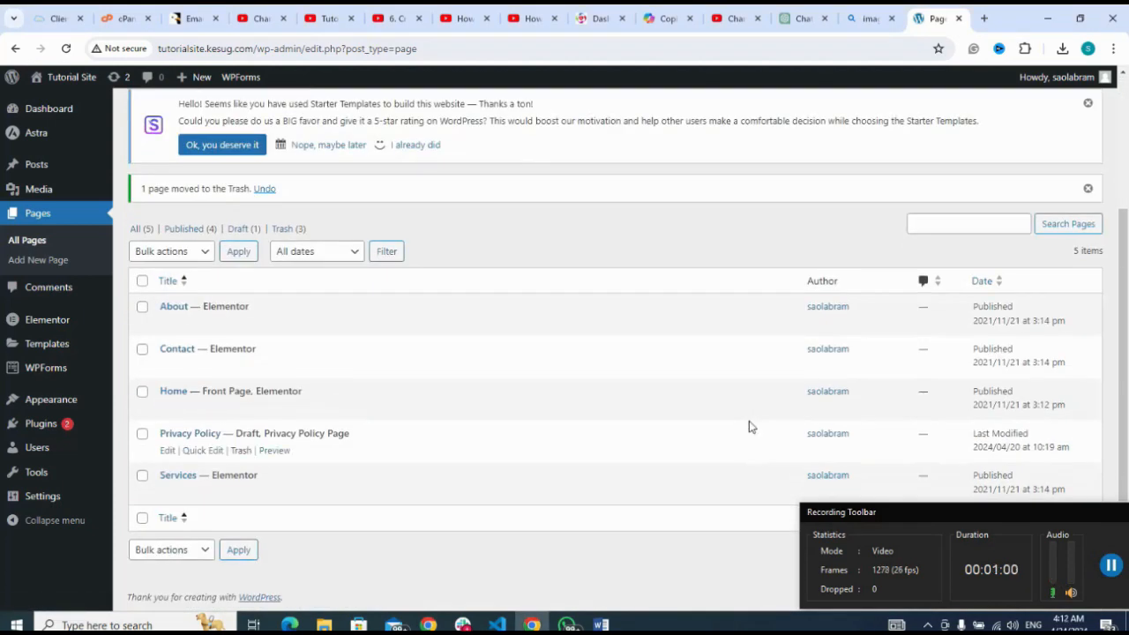
pyautogui.scroll(1, 749, 422)
pyautogui.scroll(2, 749, 421)
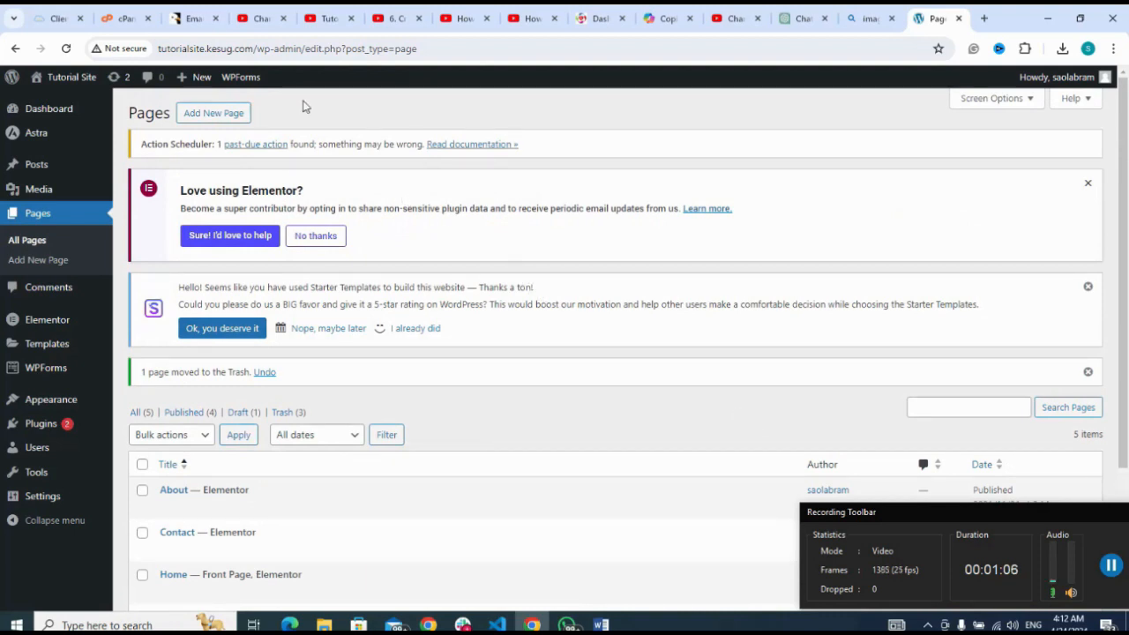
# Create a new page titled "Sample Page" and open it for editing with Elementor.
pyautogui.click(202, 113)
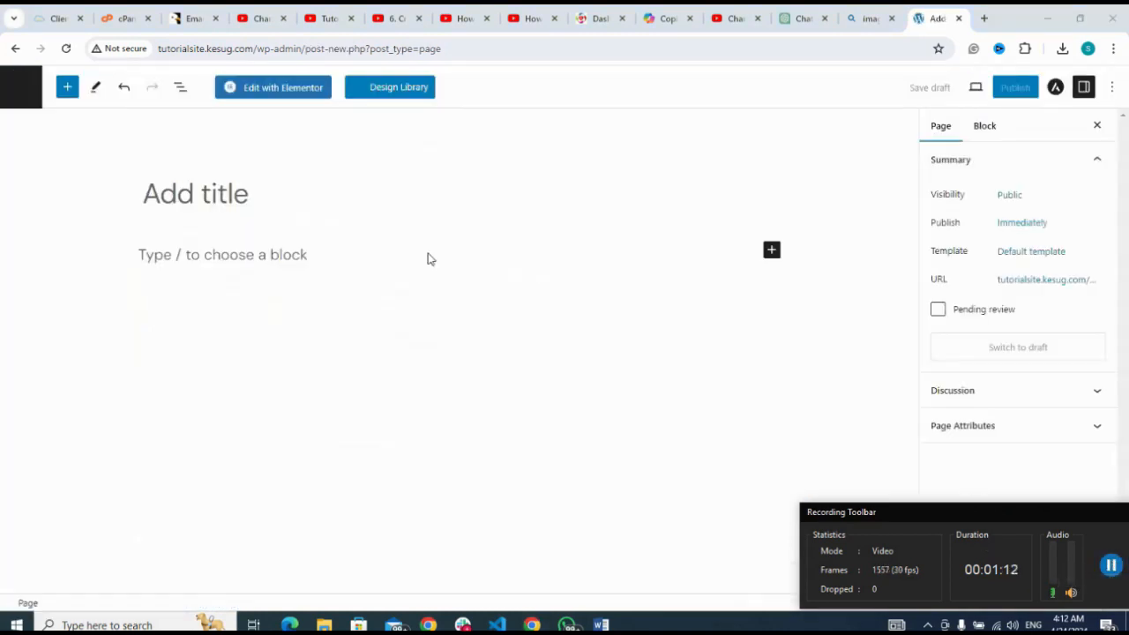
pyautogui.click(303, 192)
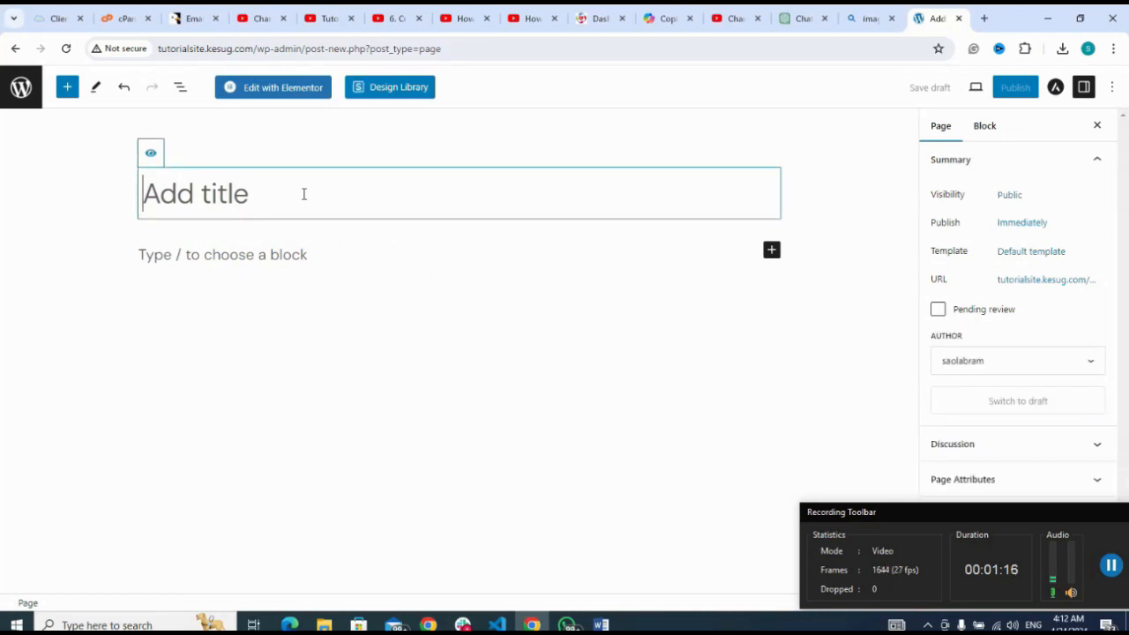
pyautogui.write('WS')
pyautogui.press('BackSpace')
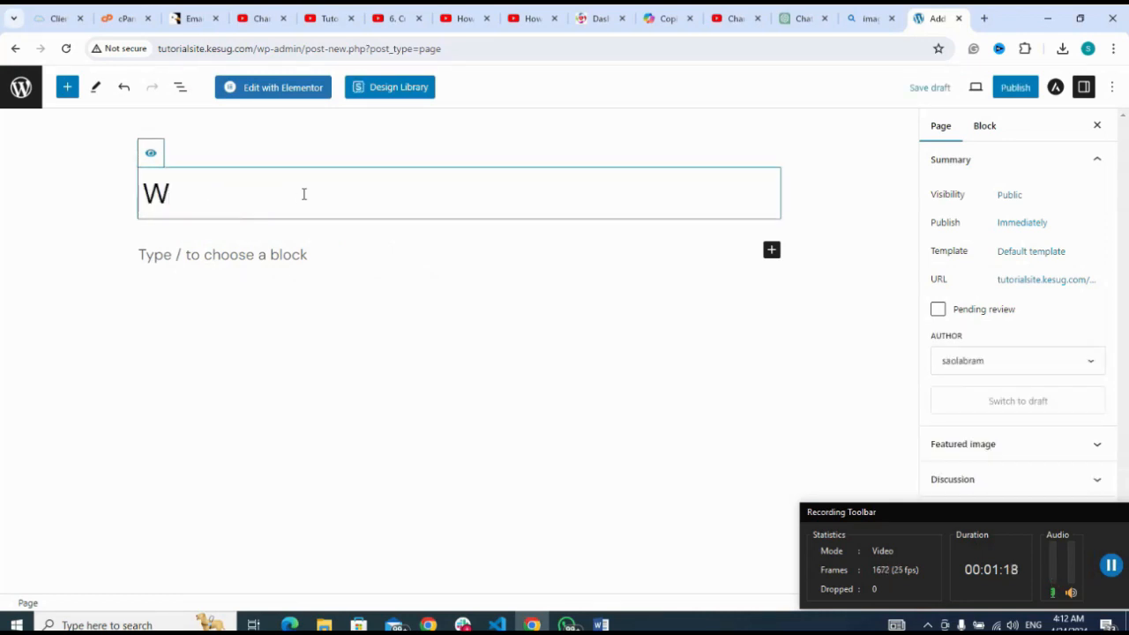
pyautogui.press('BackSpace')
pyautogui.write('Sample ')
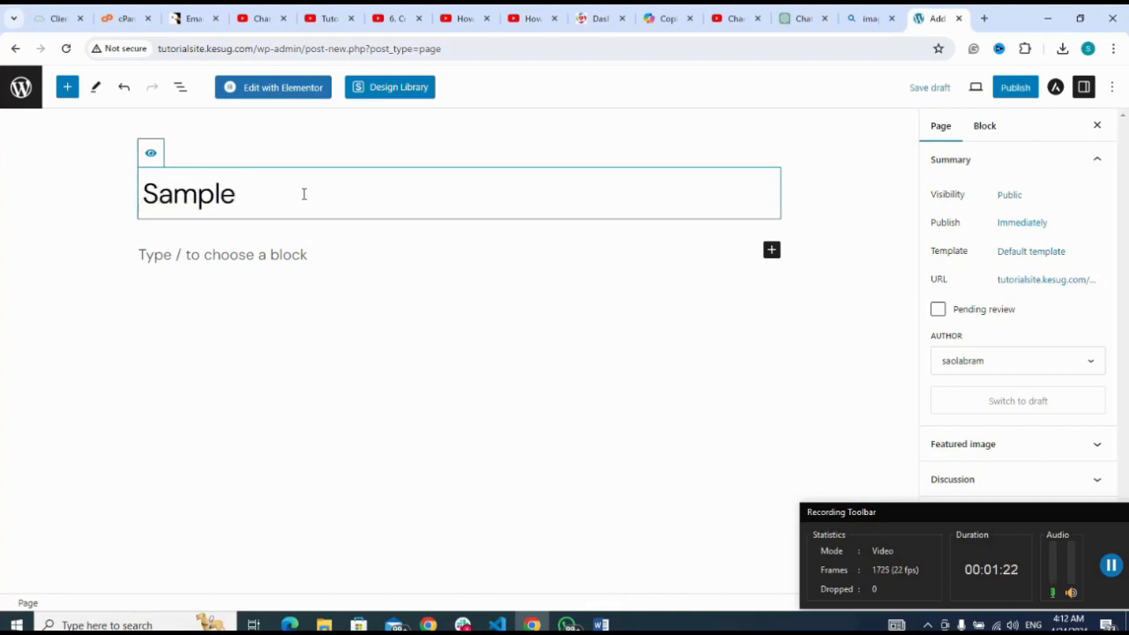
pyautogui.write('Page')
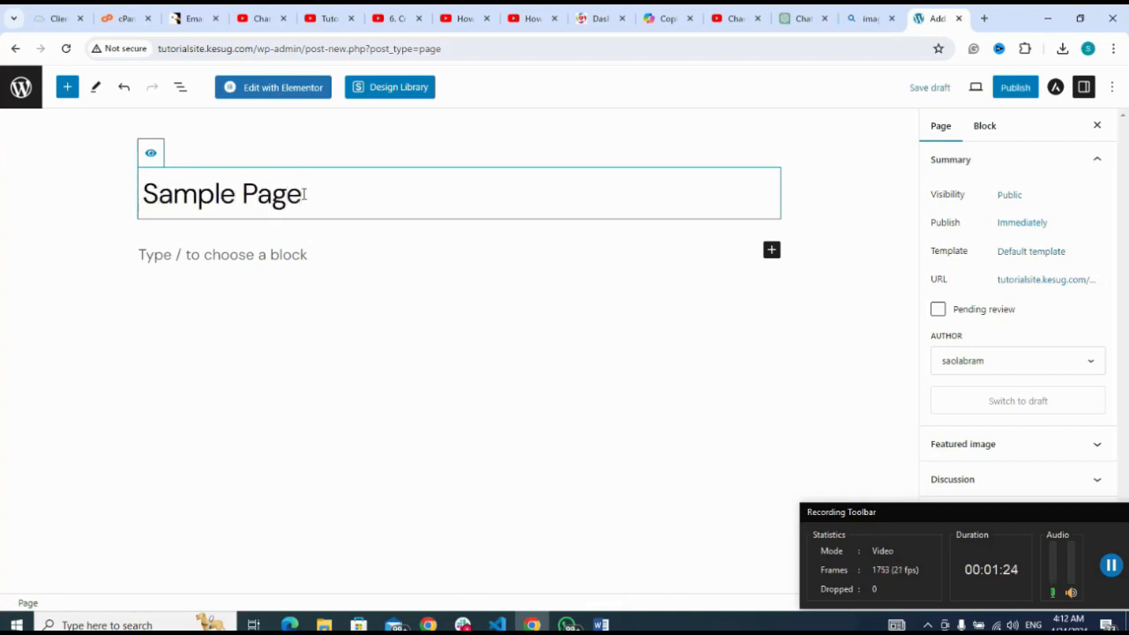
pyautogui.click(281, 91)
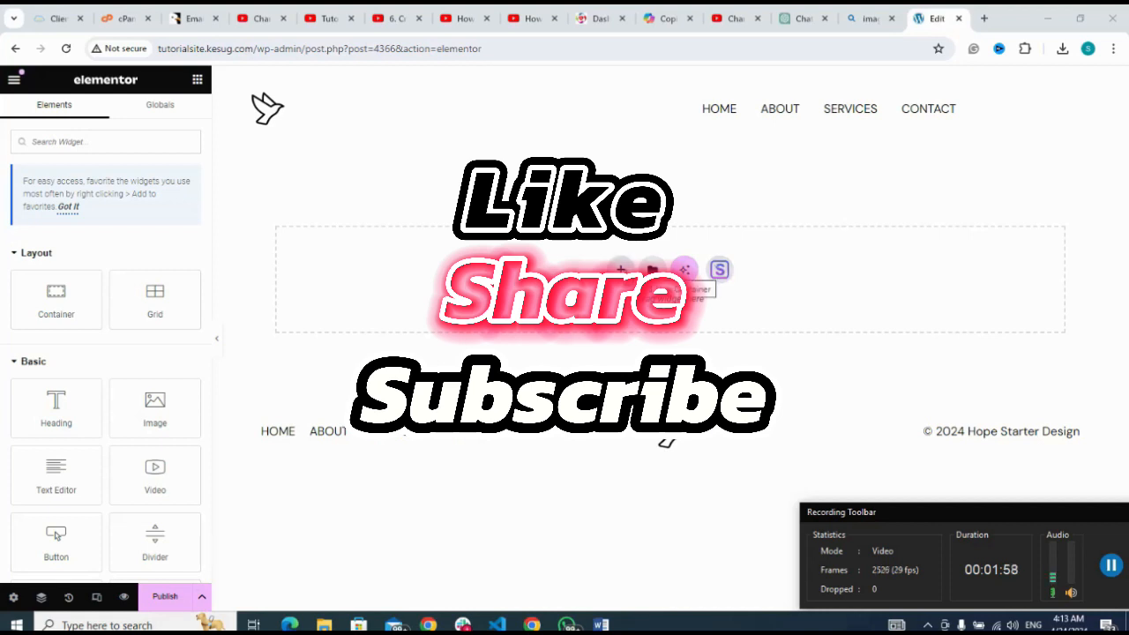
# Insert a grid container with two columns and one row, and add an Image widget to its first cell.
pyautogui.click(621, 269)
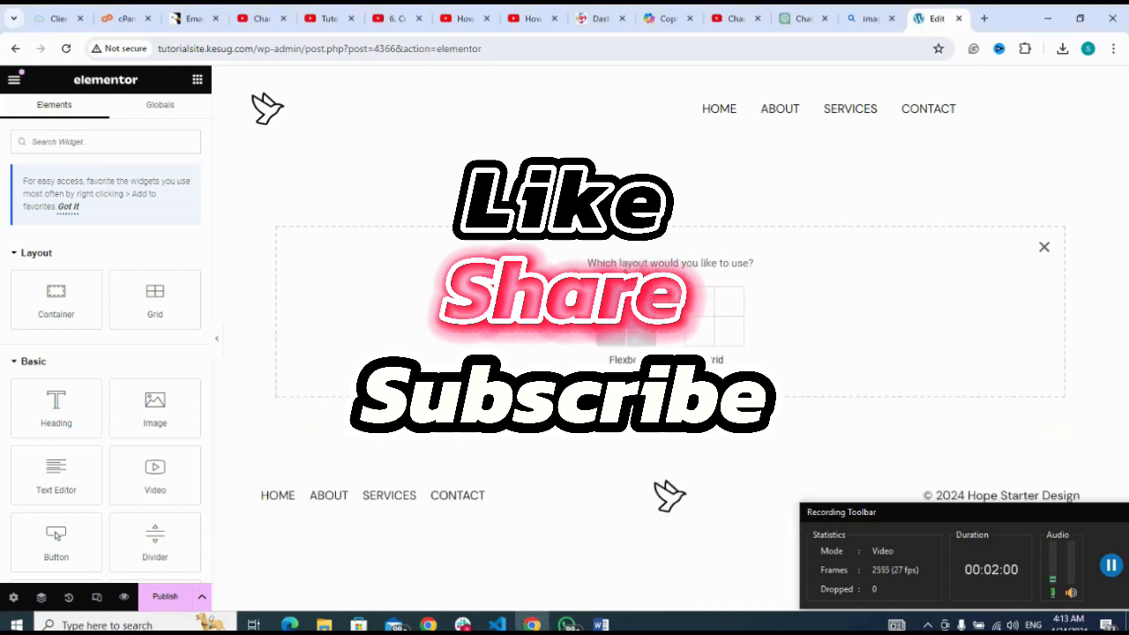
pyautogui.click(716, 324)
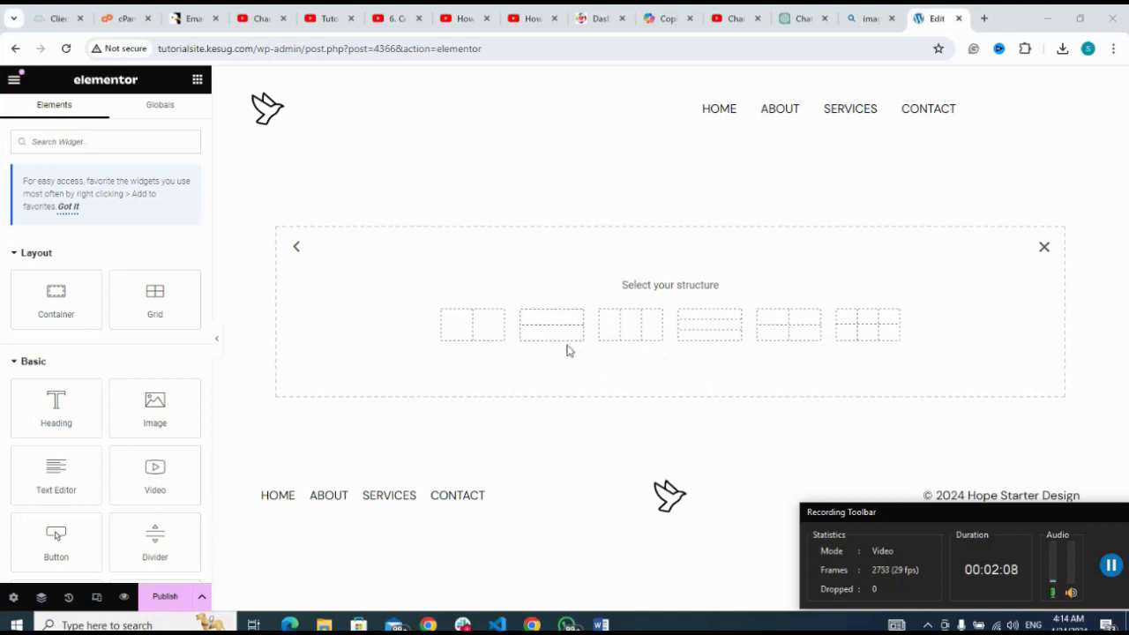
pyautogui.click(492, 331)
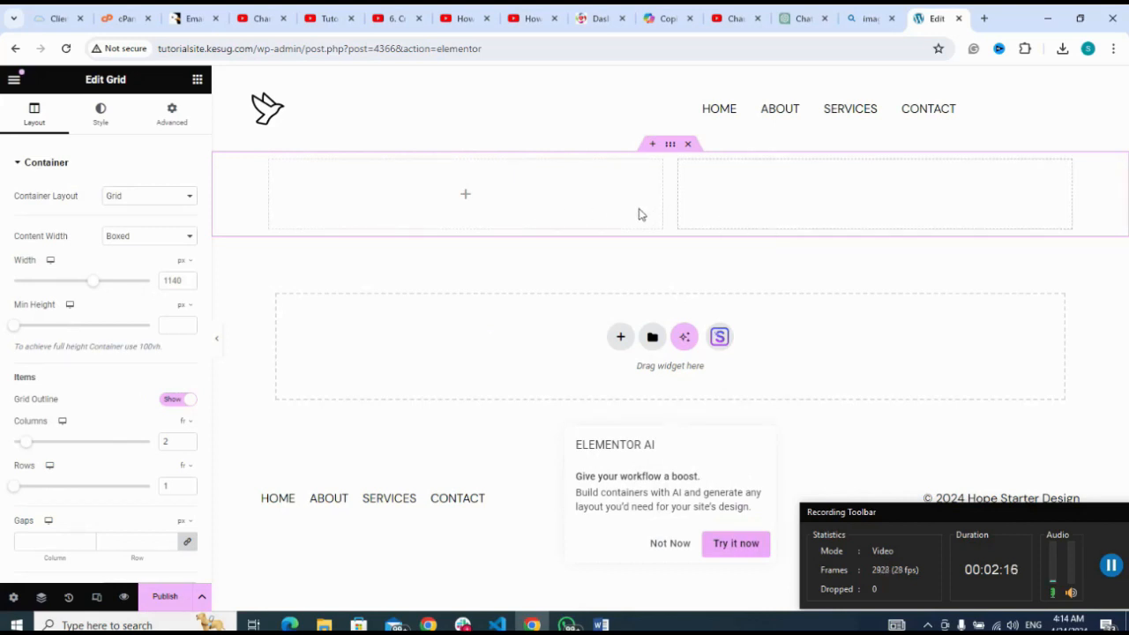
pyautogui.click(465, 197)
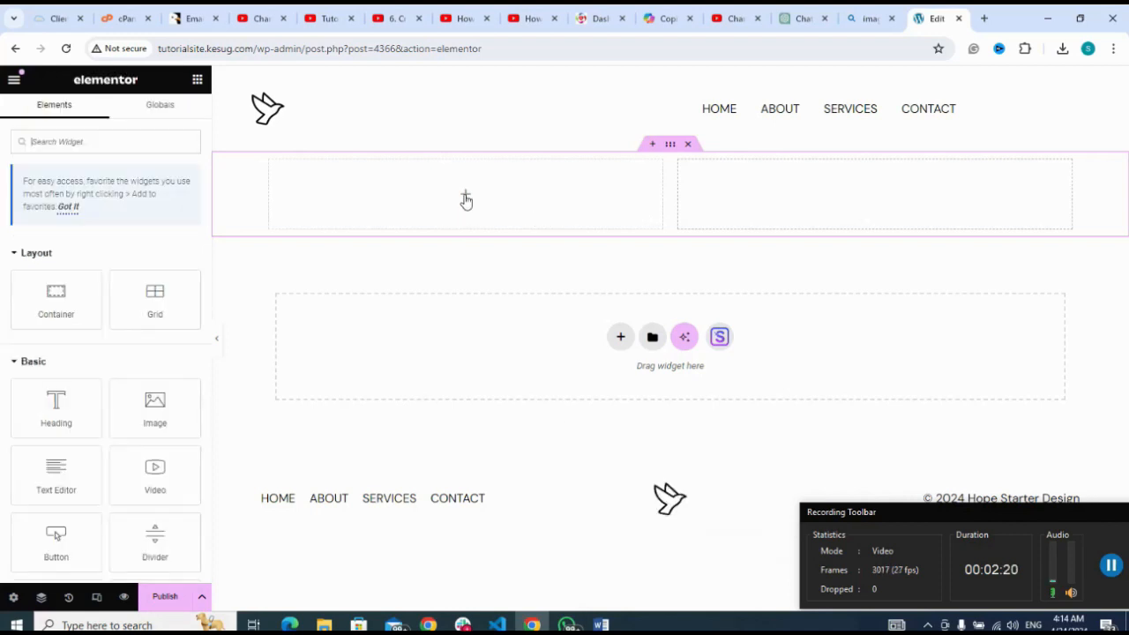
pyautogui.click(154, 422)
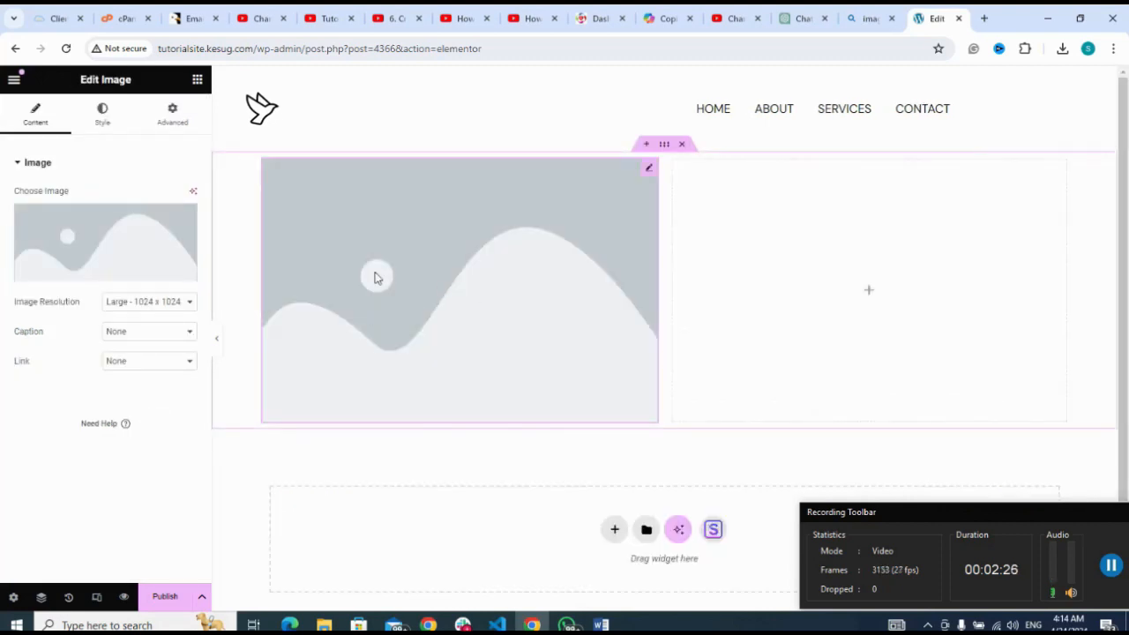
# Upload the channels4_profile image from the tutorial images folder for the Image widget.
pyautogui.moveTo(148, 261)
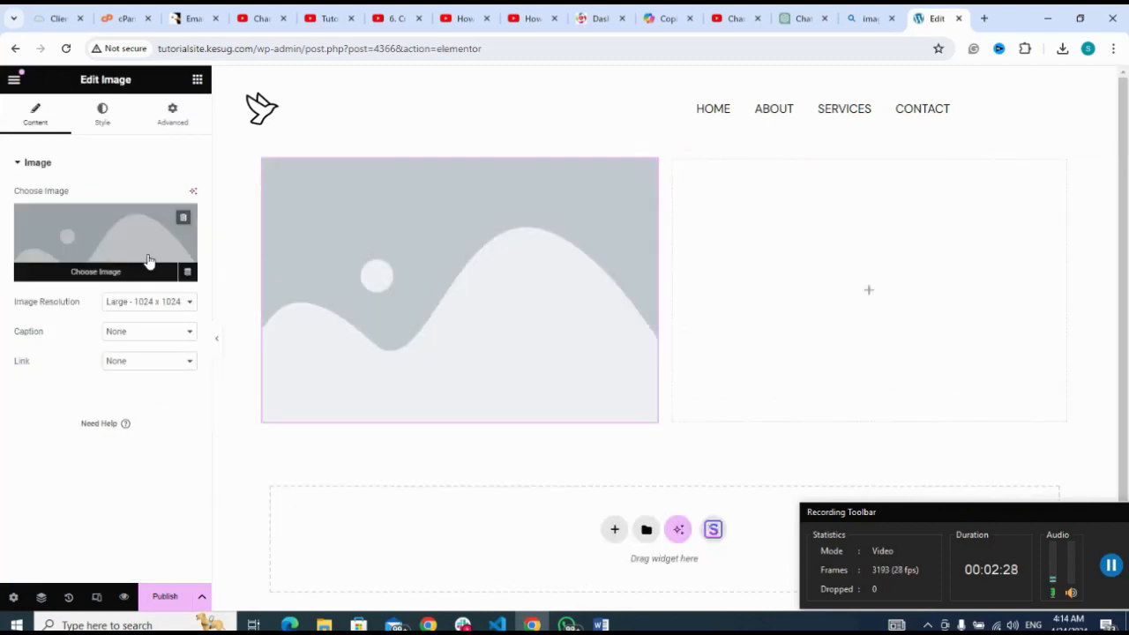
pyautogui.click(96, 273)
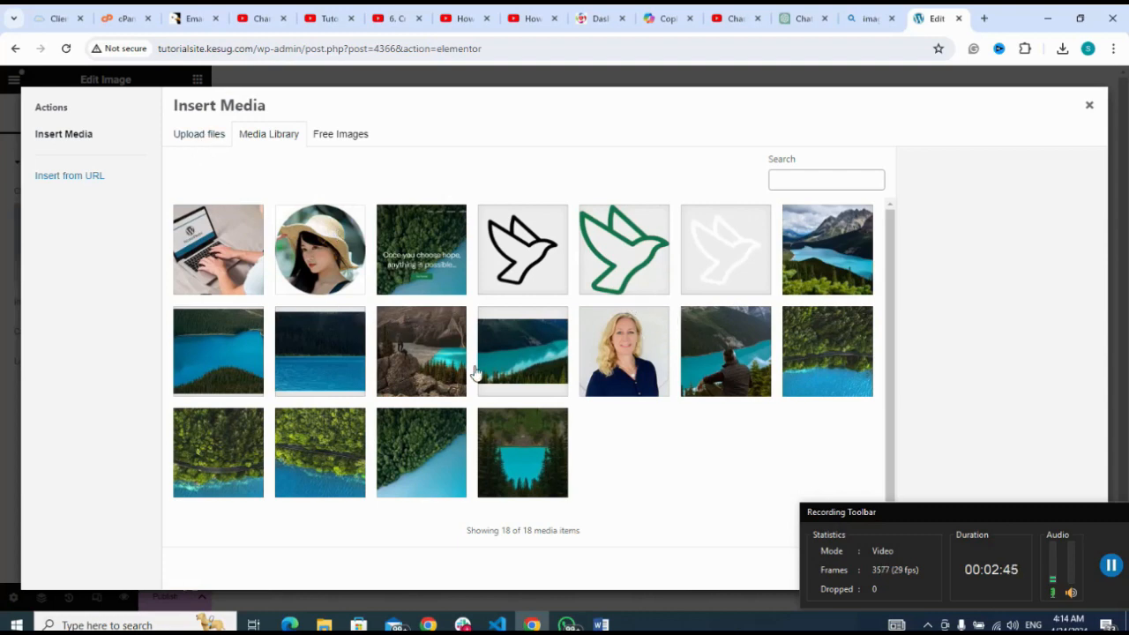
pyautogui.click(193, 137)
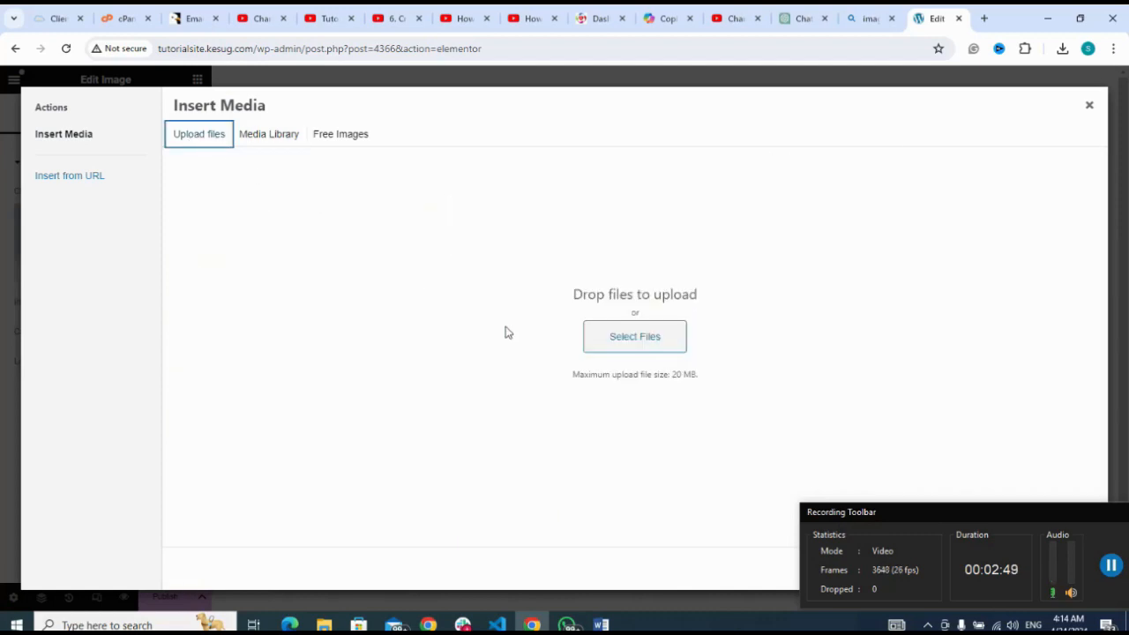
pyautogui.click(652, 338)
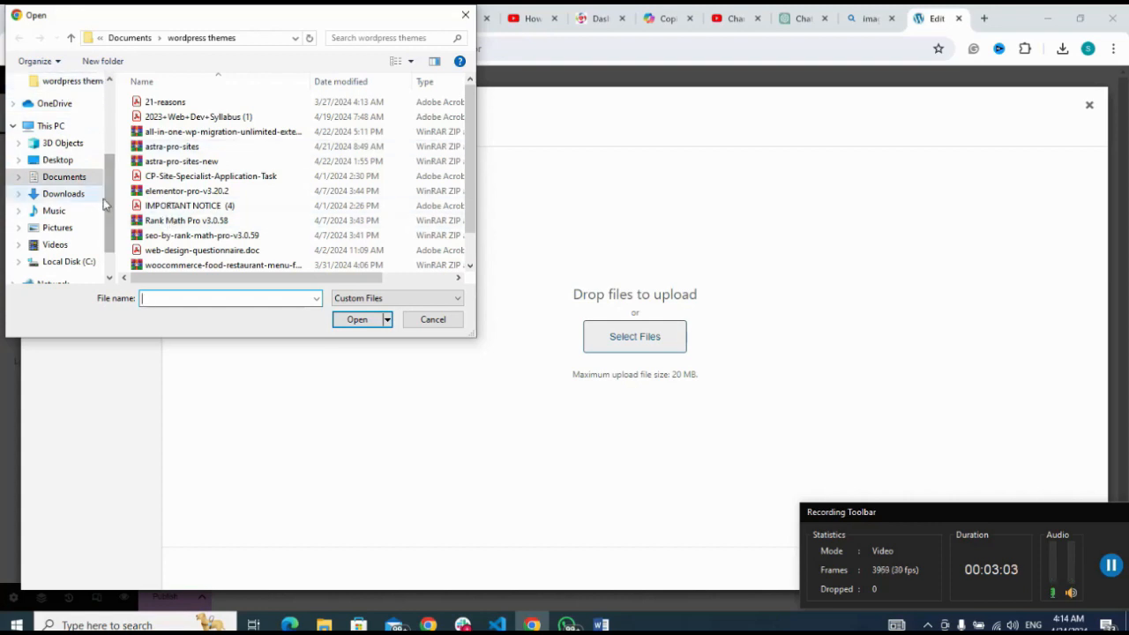
pyautogui.scroll(1, 105, 194)
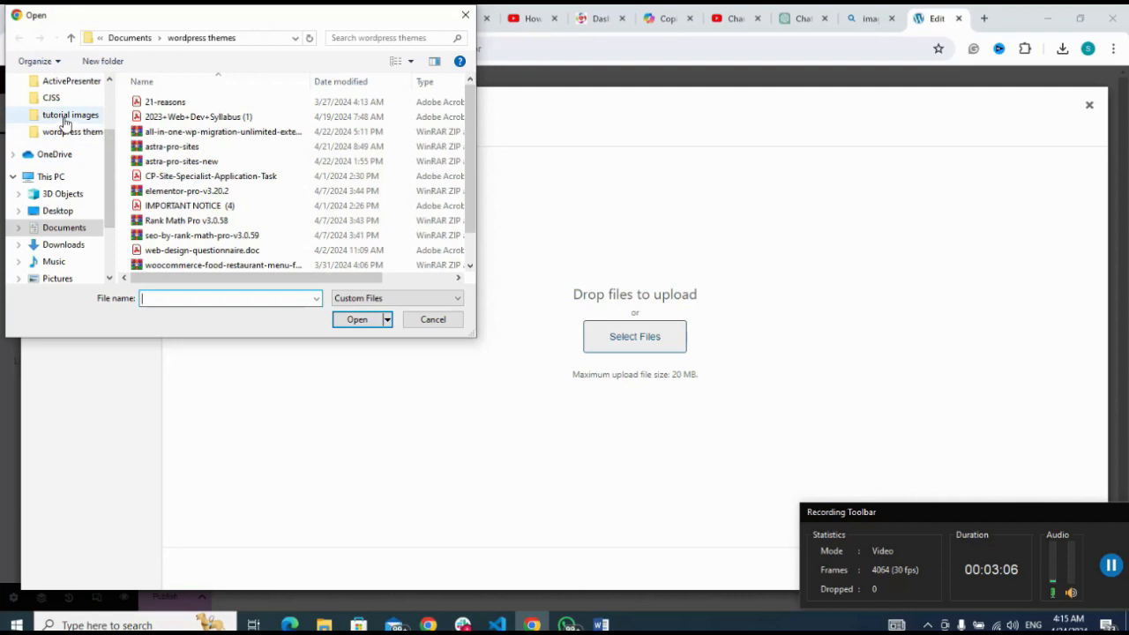
pyautogui.click(67, 116)
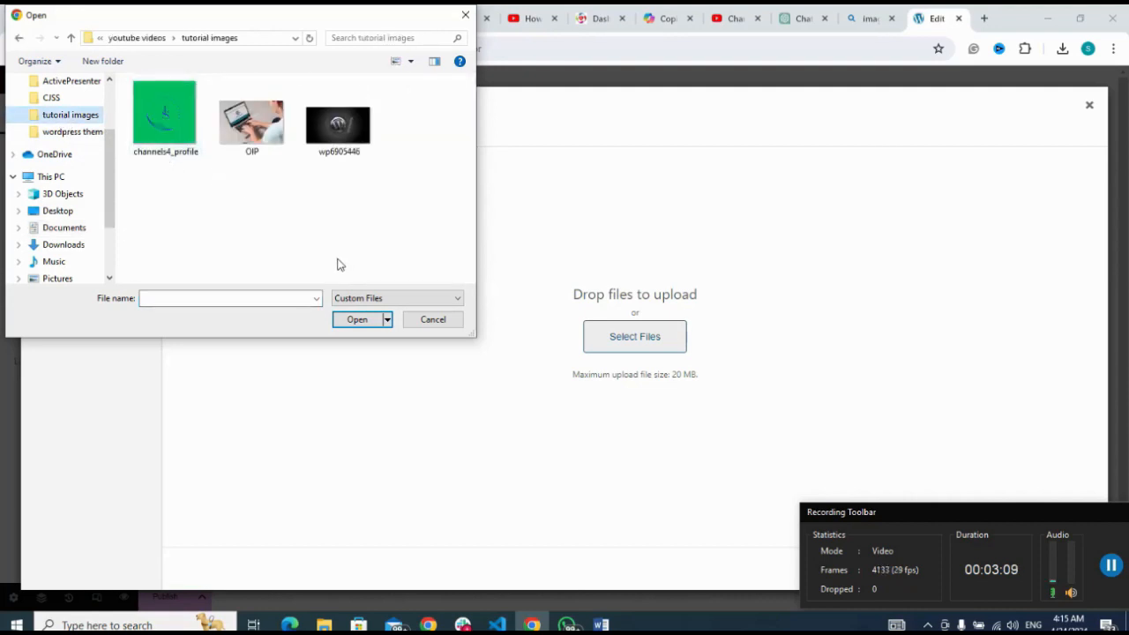
pyautogui.click(167, 128)
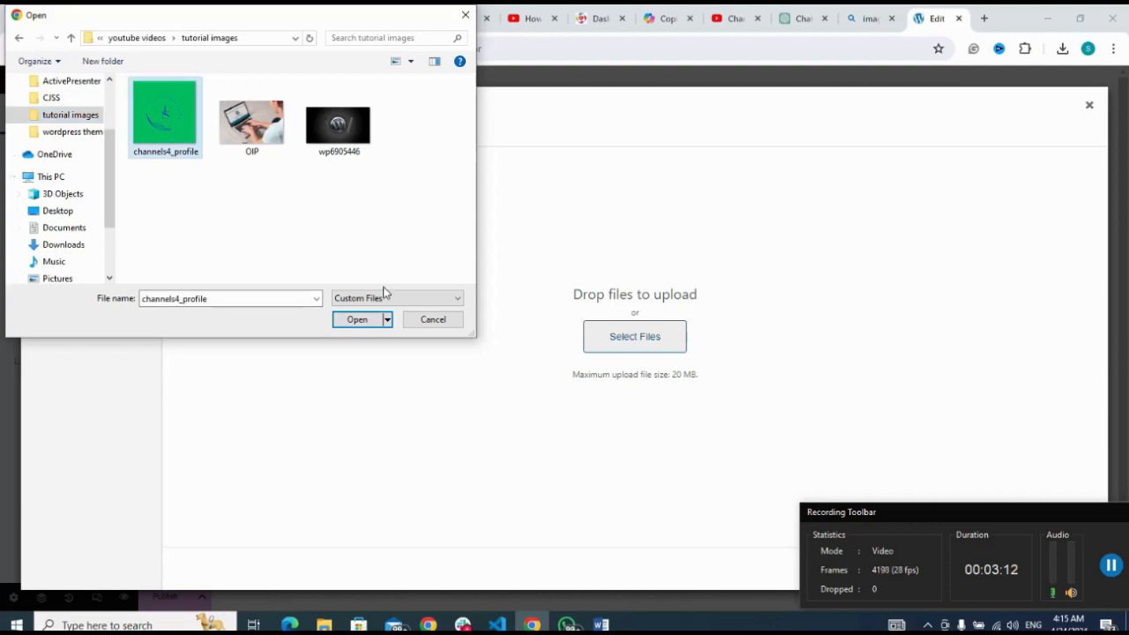
pyautogui.click(358, 321)
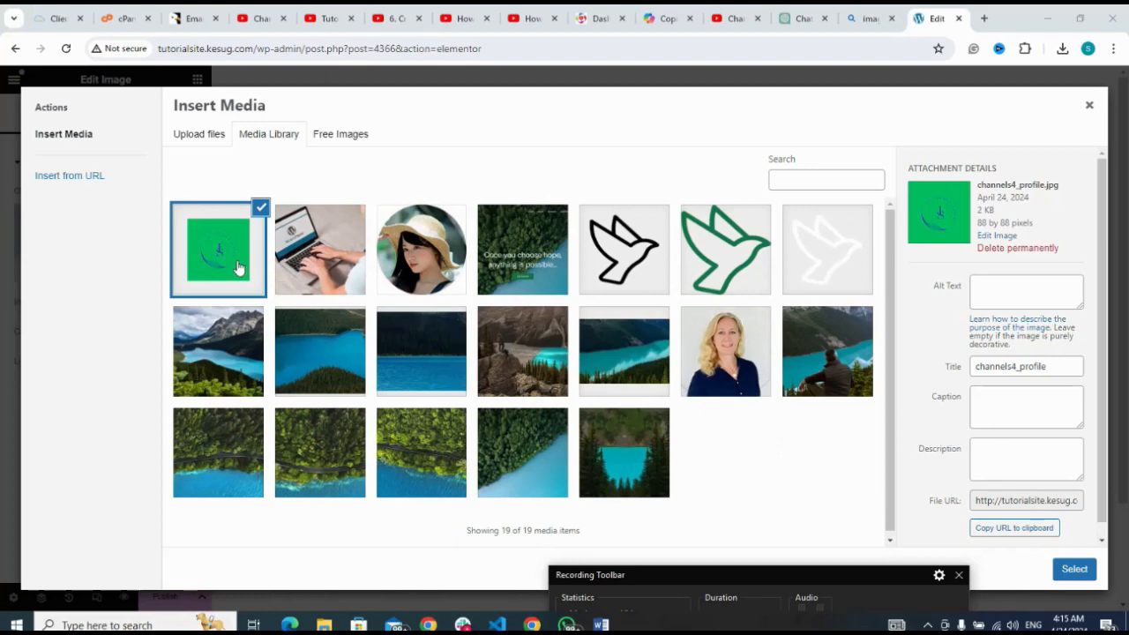
# Insert channels4_profile.jpg from the media library into the Image widget.
pyautogui.click(321, 257)
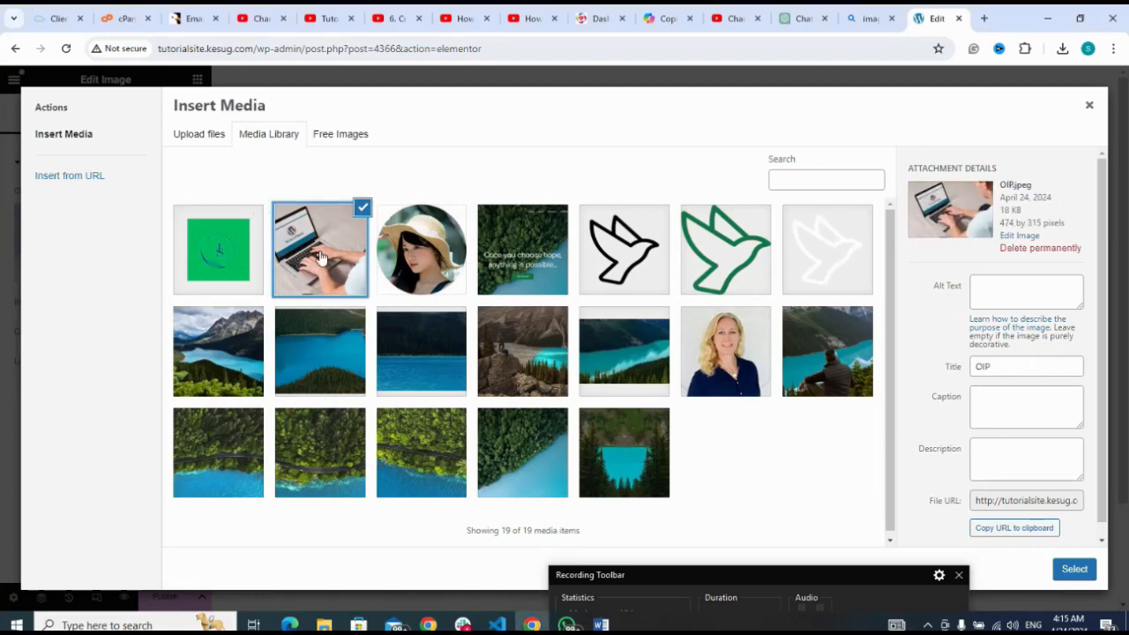
pyautogui.click(207, 244)
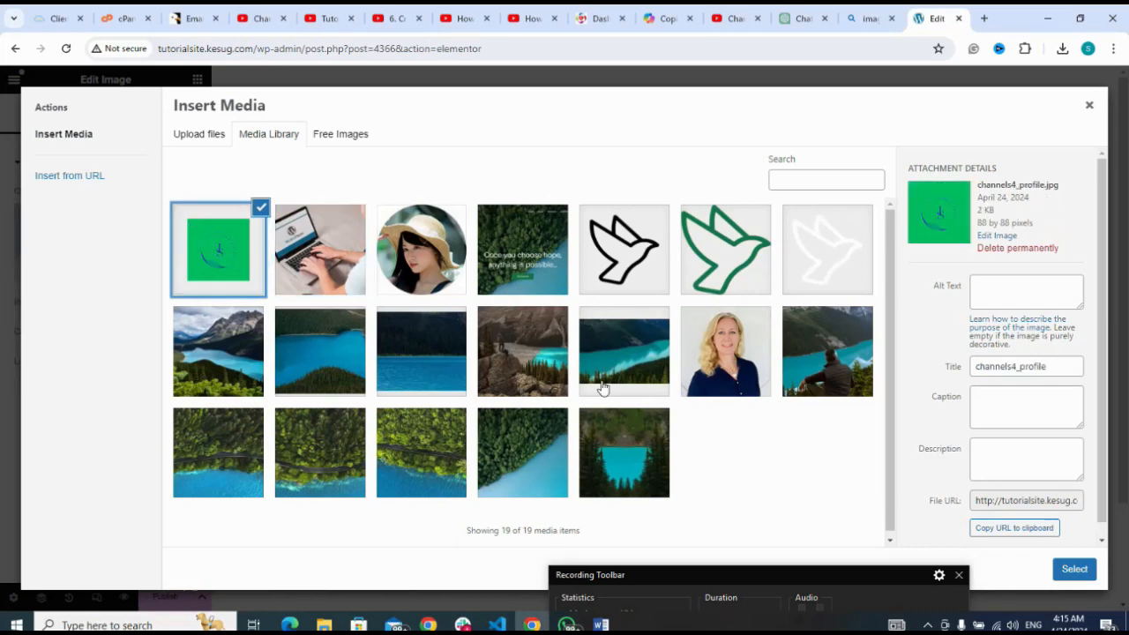
pyautogui.click(1074, 571)
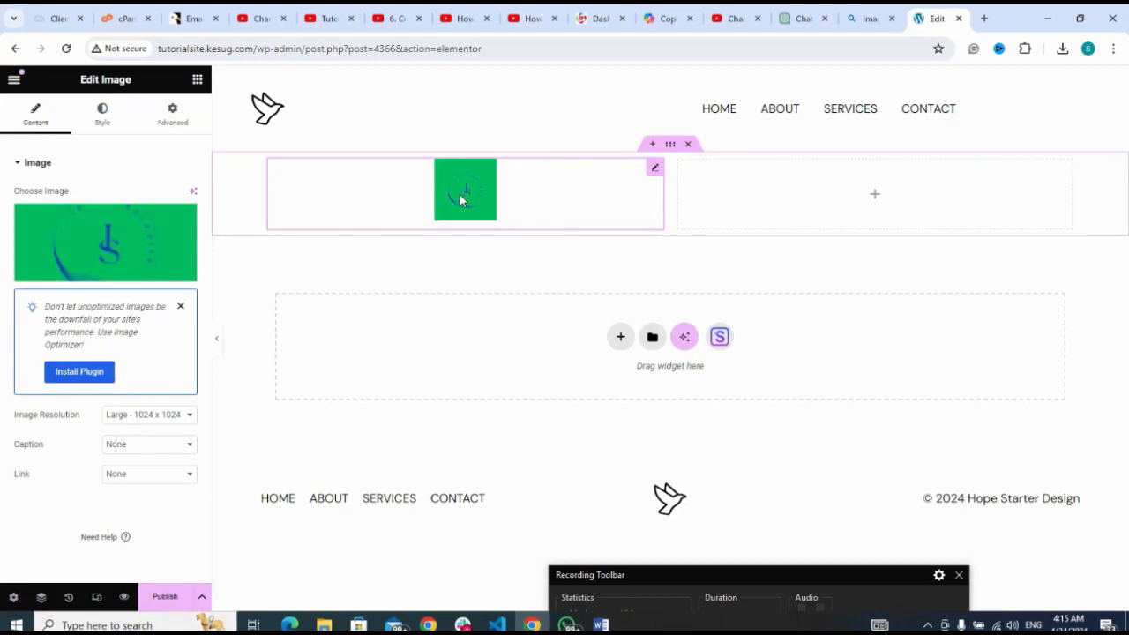
# Set the image's width to 87% in its style settings.
pyautogui.click(102, 123)
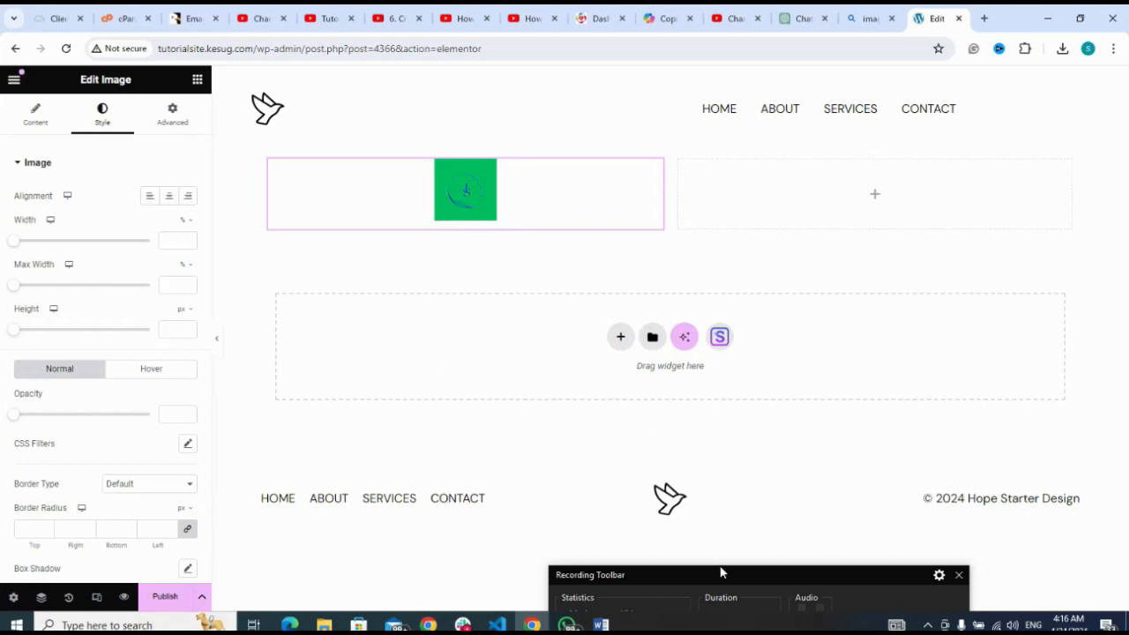
pyautogui.moveTo(727, 575); pyautogui.dragTo(727, 561)
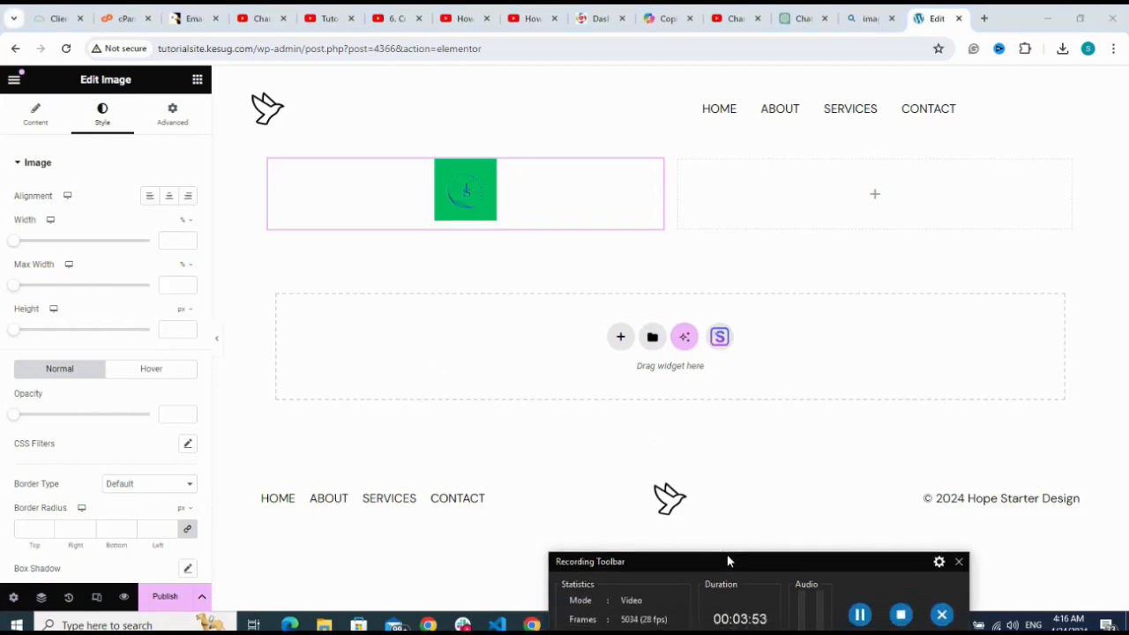
pyautogui.click(860, 614)
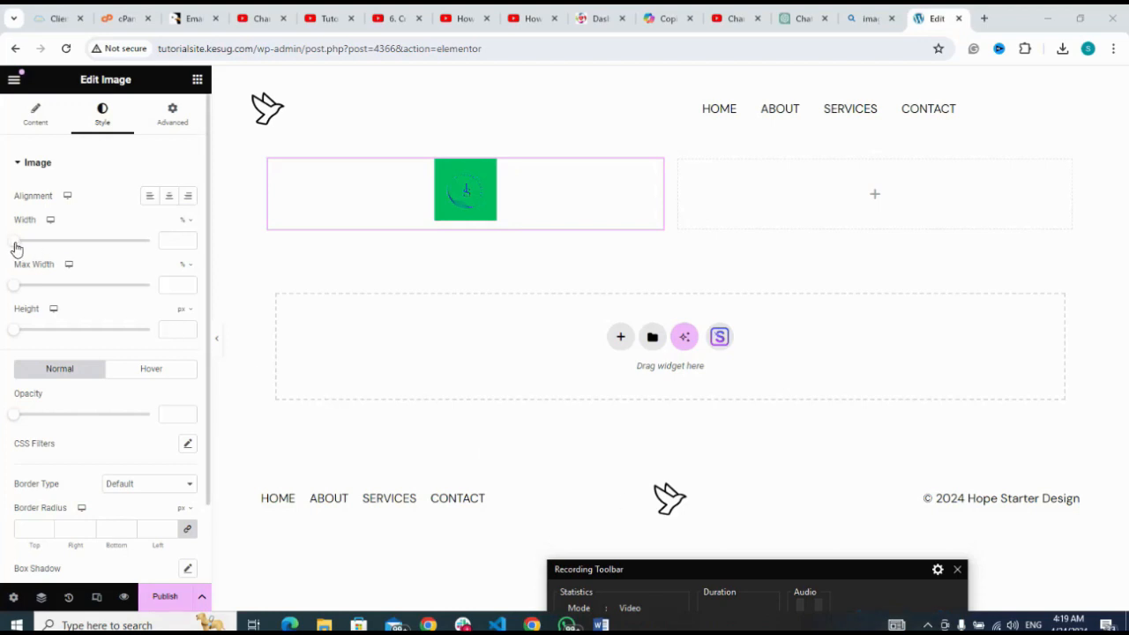
pyautogui.moveTo(15, 250); pyautogui.dragTo(94, 248)
pyautogui.moveTo(95, 248); pyautogui.dragTo(134, 252)
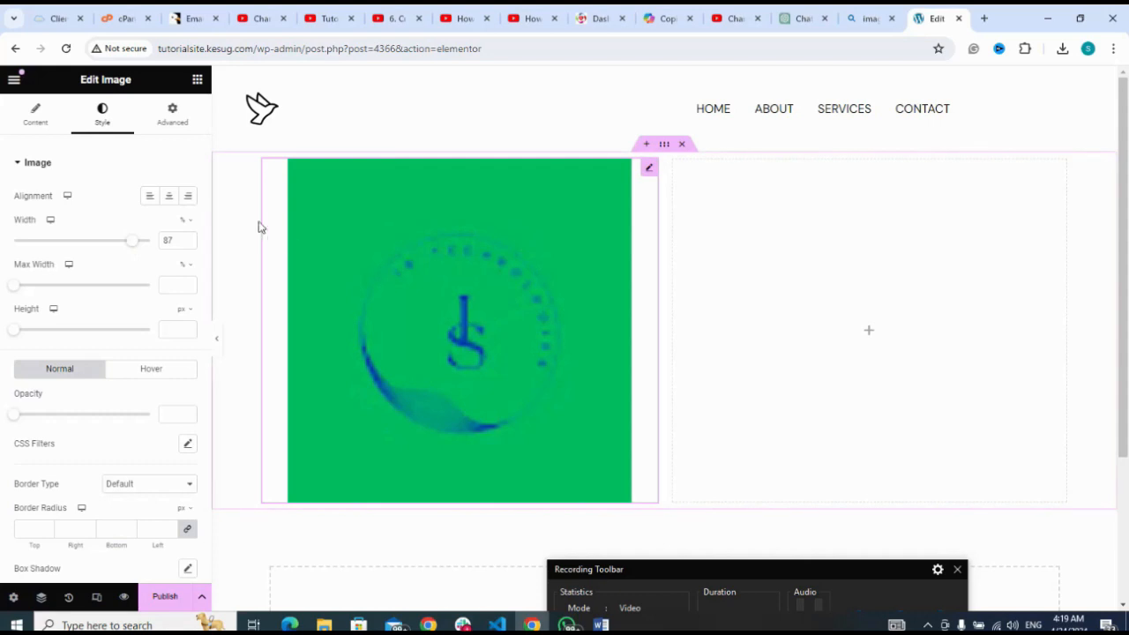
# Give the image a custom caption reading "My Photo".
pyautogui.click(32, 119)
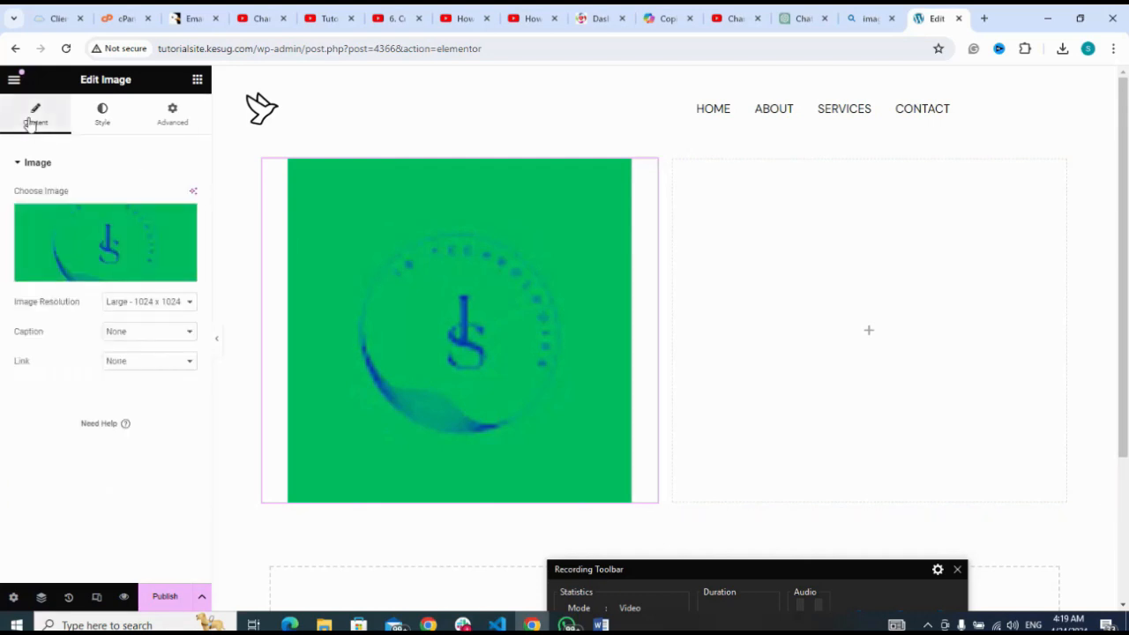
pyautogui.click(161, 339)
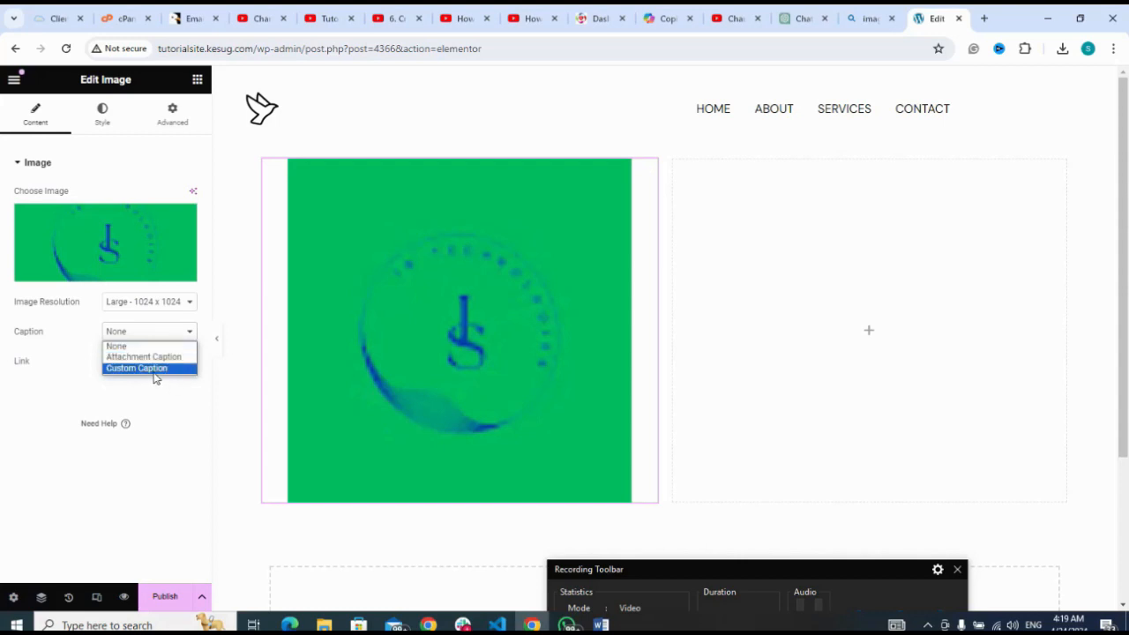
pyautogui.click(154, 368)
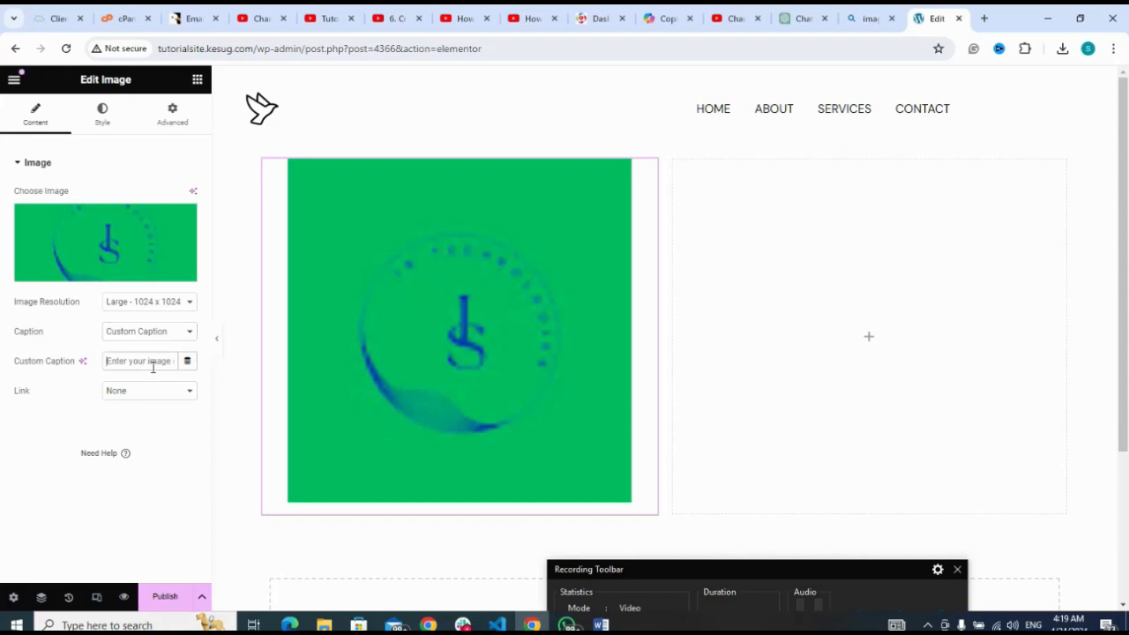
pyautogui.write('MY')
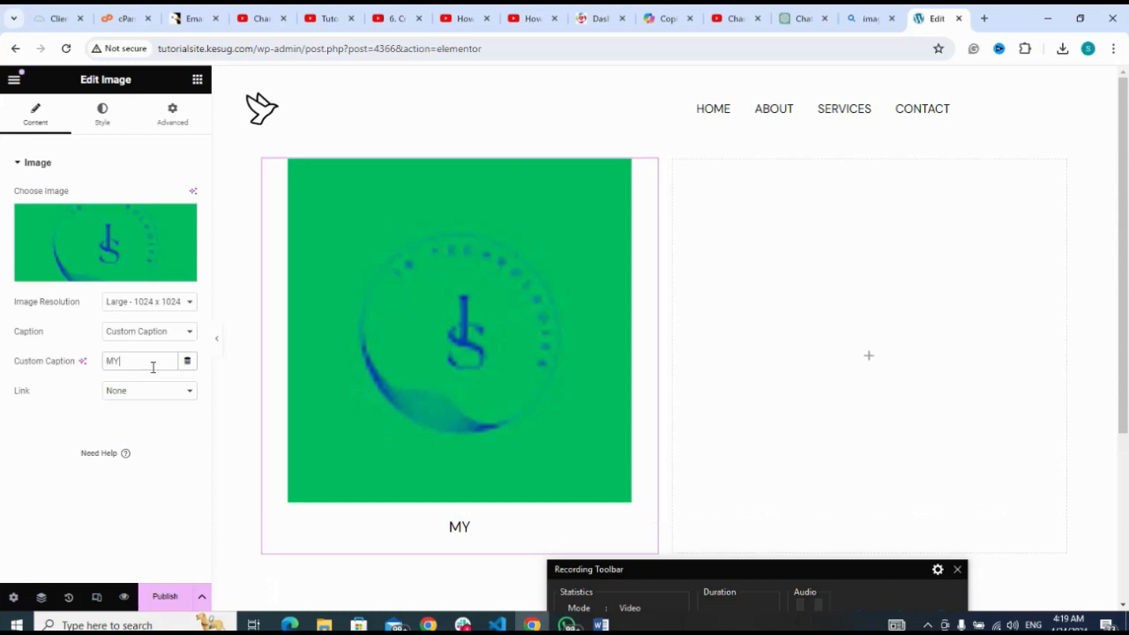
pyautogui.press('BackSpace')
pyautogui.write('Y')
pyautogui.press('BackSpace')
pyautogui.write('y p')
pyautogui.press('BackSpace')
pyautogui.write('P')
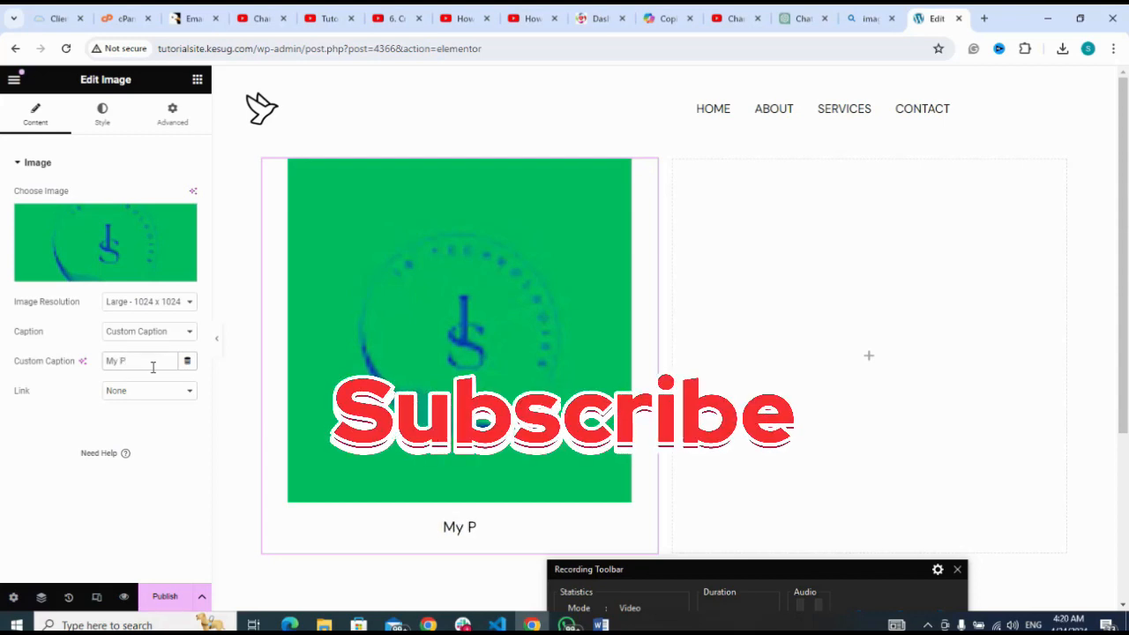
pyautogui.write('hot')
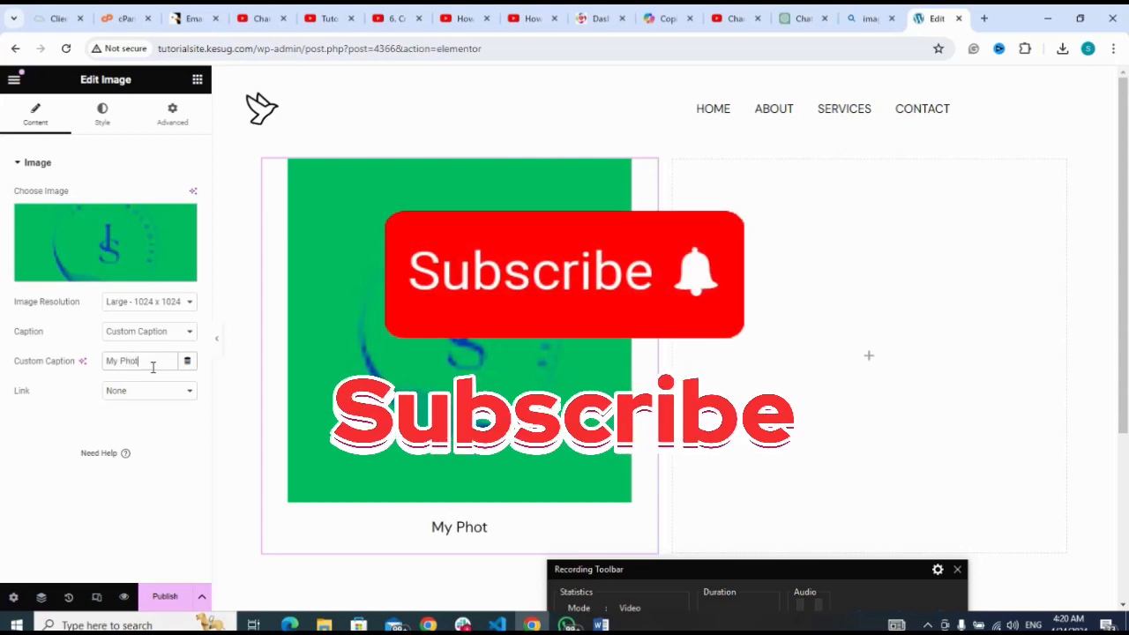
pyautogui.write('o')
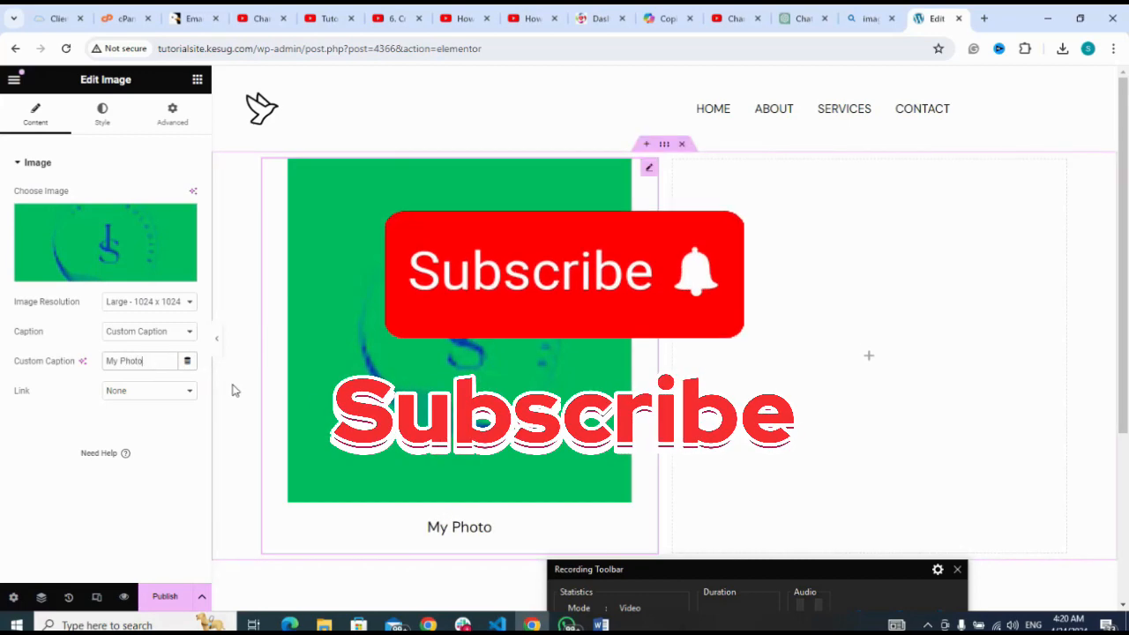
# Add a Heading widget to the grid's empty second cell and replace its placeholder text with "Wow, this is my picture.".
pyautogui.click(873, 358)
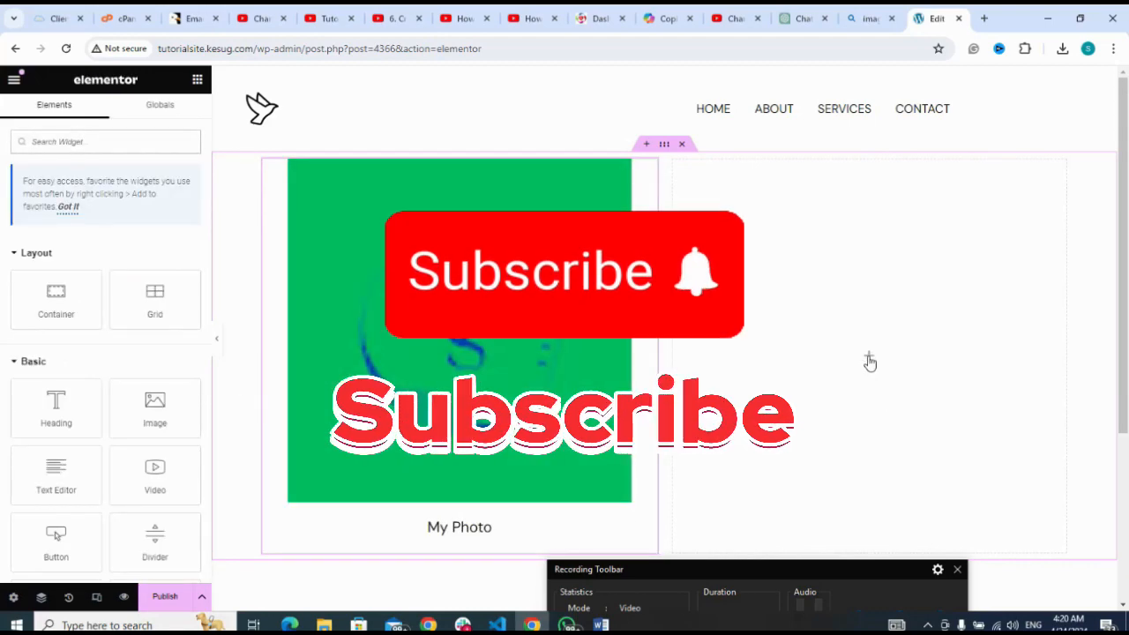
pyautogui.click(22, 424)
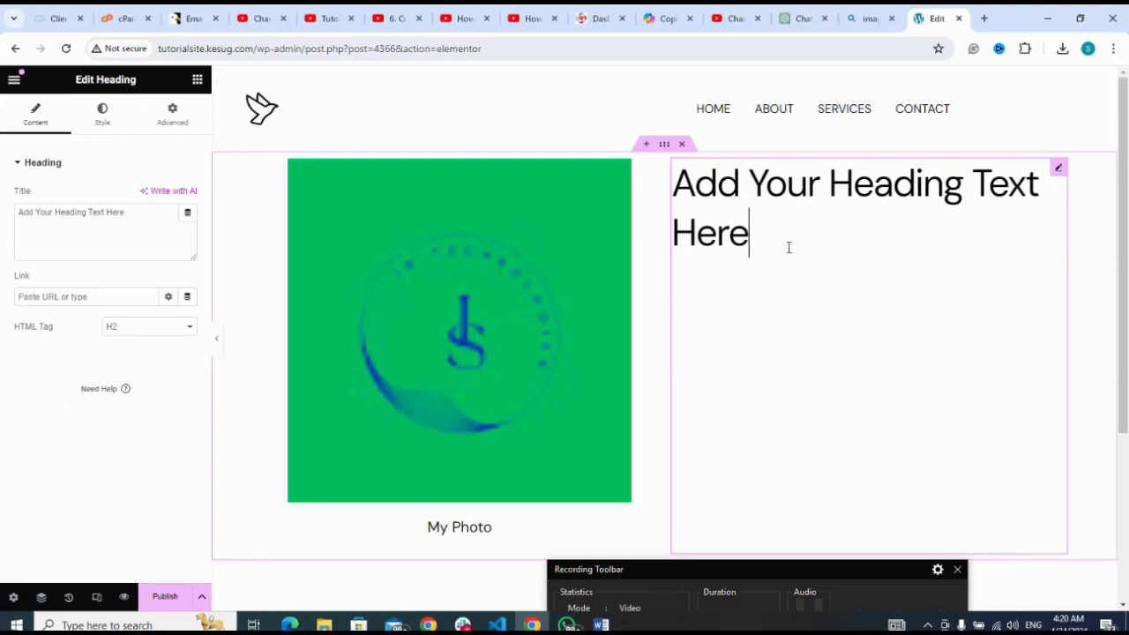
pyautogui.press('BackSpace')
pyautogui.press('BackSpace')
pyautogui.press('BackSpace')
pyautogui.press('BackSpace')
pyautogui.press('BackSpace')
pyautogui.press('BackSpace')
pyautogui.press('BackSpace')
pyautogui.press('BackSpace')
pyautogui.press('BackSpace')
pyautogui.press('BackSpace')
pyautogui.press('BackSpace')
pyautogui.press('BackSpace')
pyautogui.press('BackSpace')
pyautogui.press('BackSpace')
pyautogui.press('BackSpace')
pyautogui.press('BackSpace')
pyautogui.press('BackSpace')
pyautogui.press('BackSpace')
pyautogui.press('BackSpace')
pyautogui.press('BackSpace')
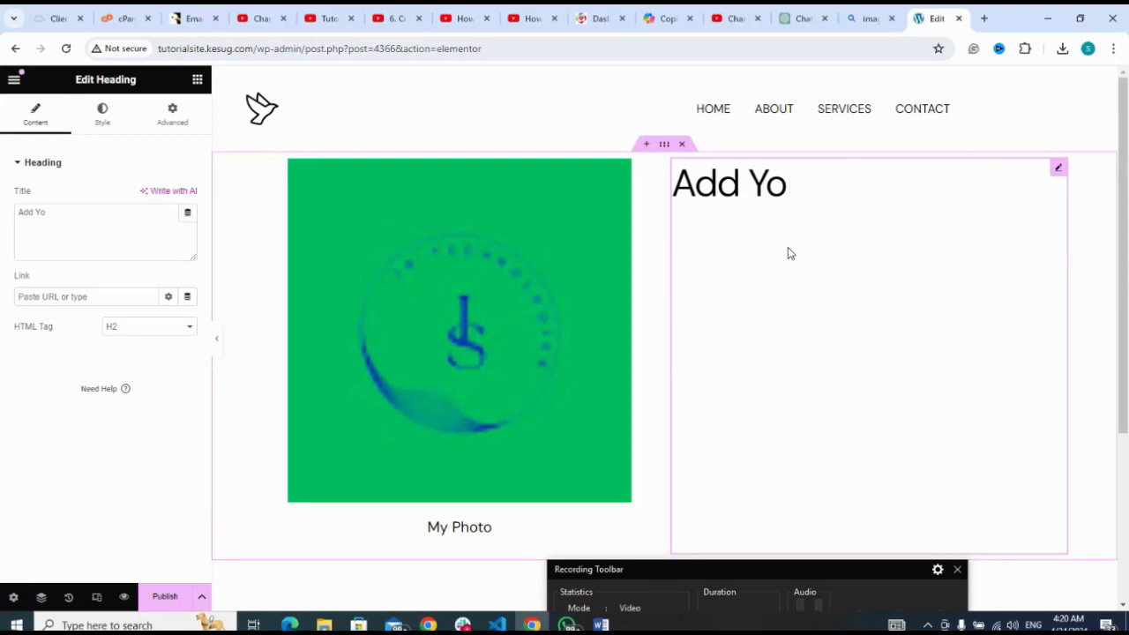
pyautogui.press('BackSpace')
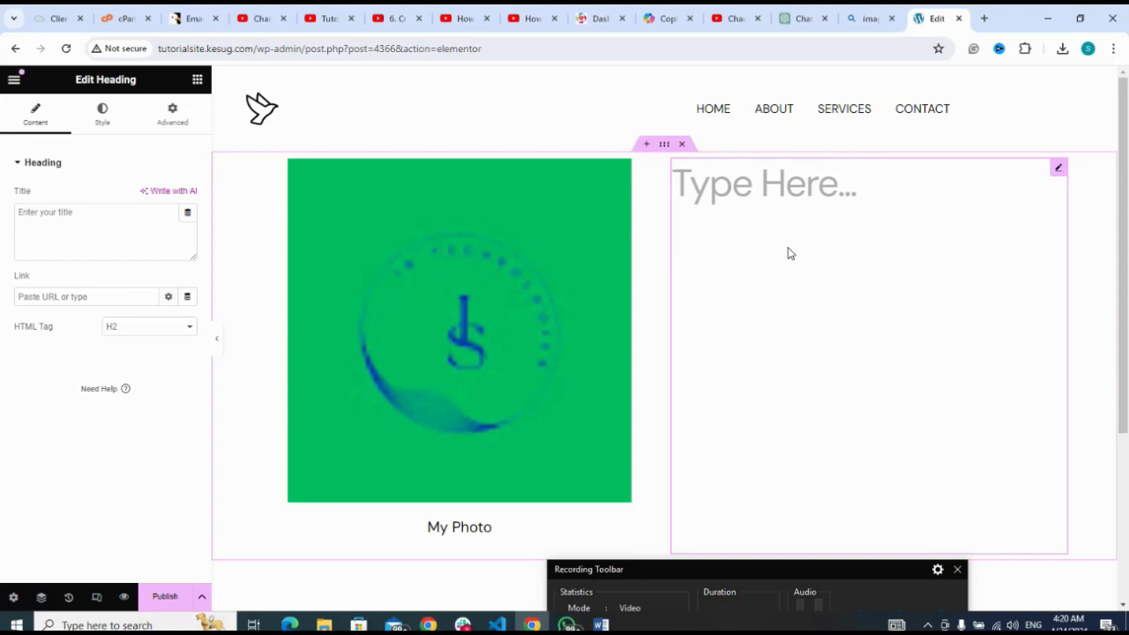
pyautogui.write('W')
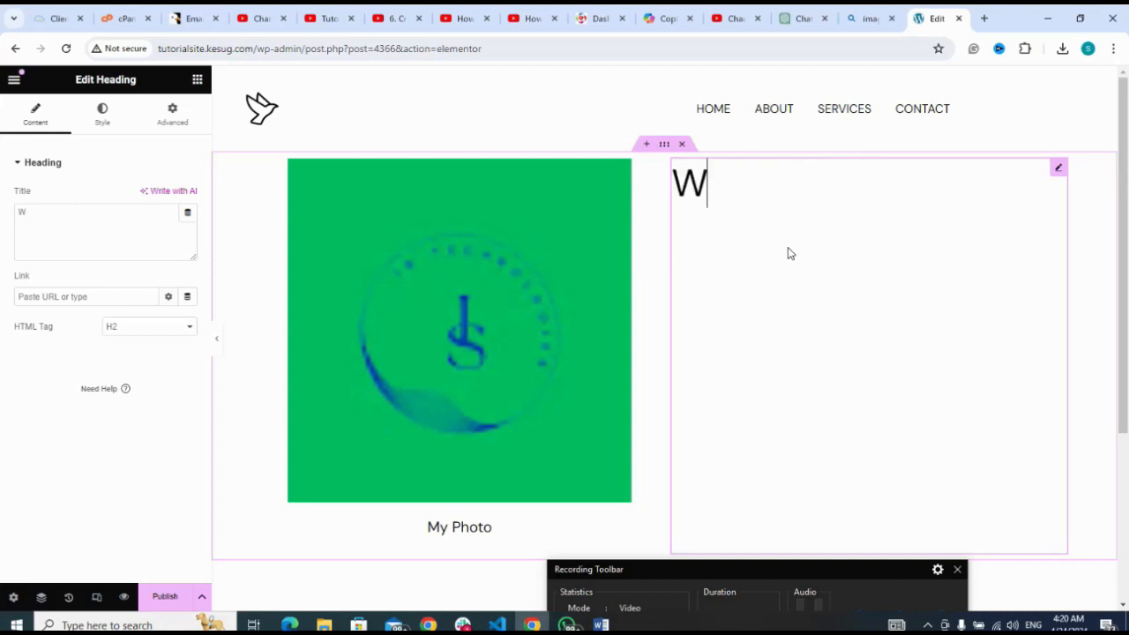
pyautogui.write('ow,')
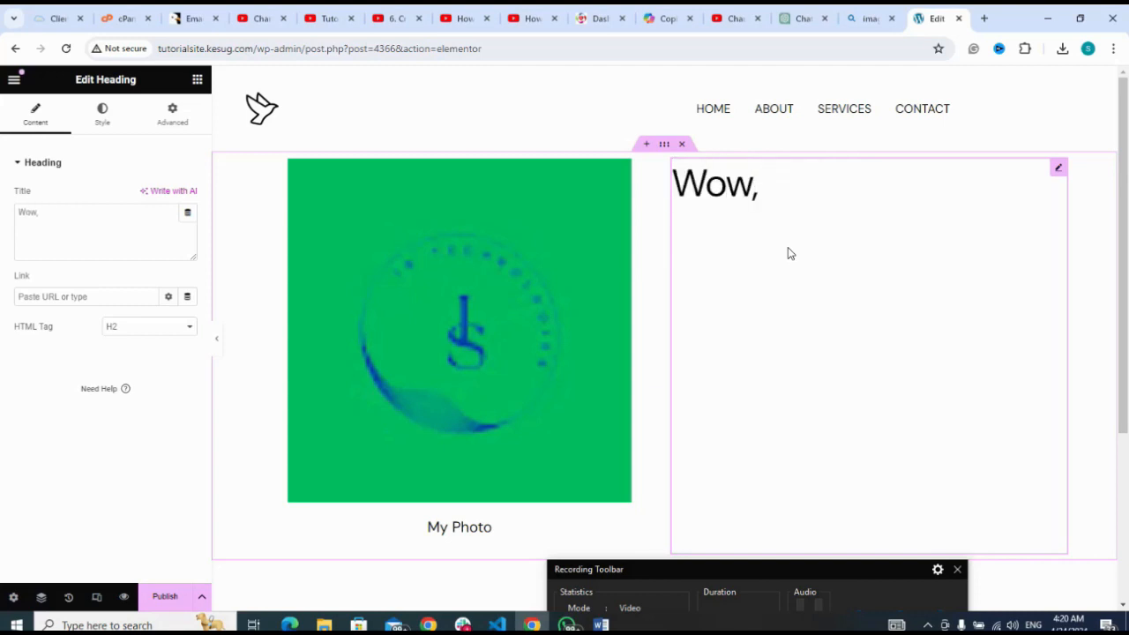
pyautogui.write(' this')
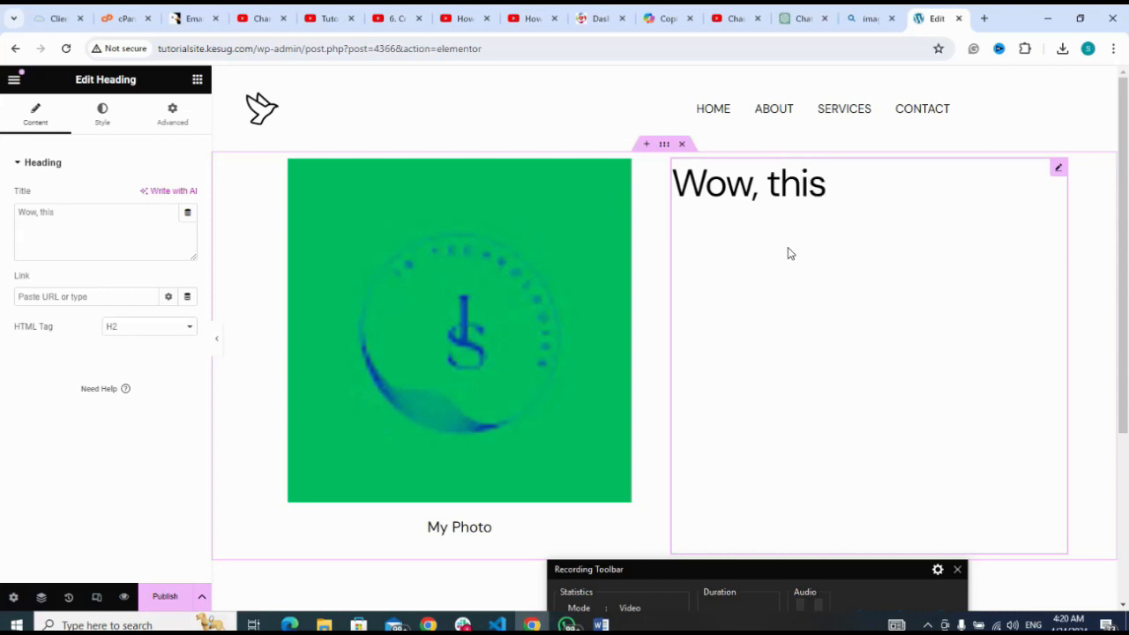
pyautogui.write(' is my ')
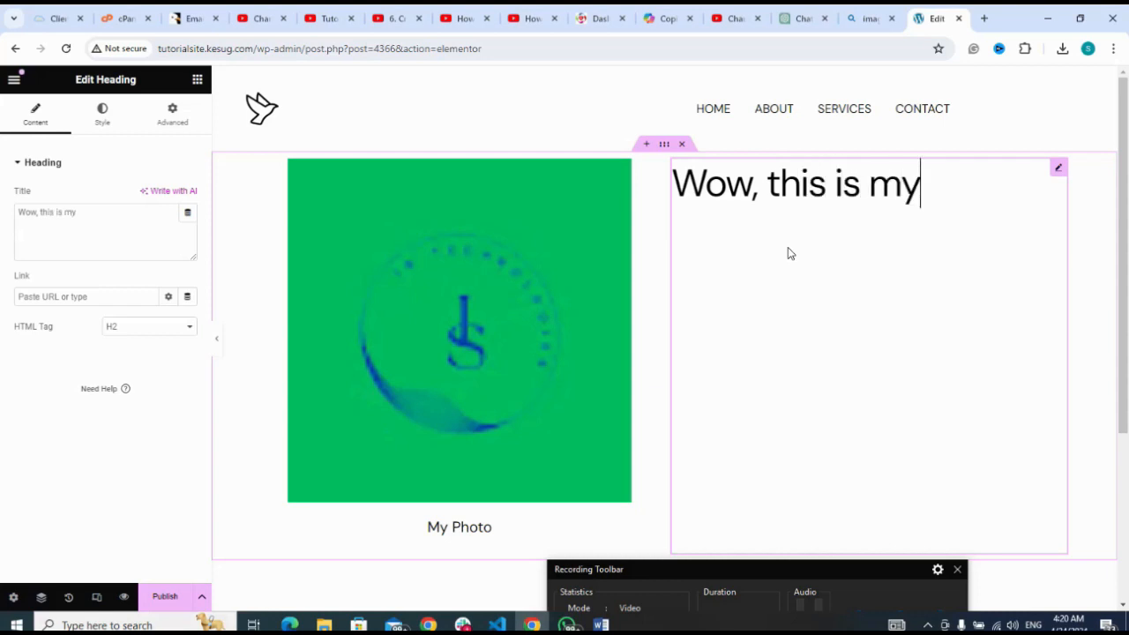
pyautogui.write('pi')
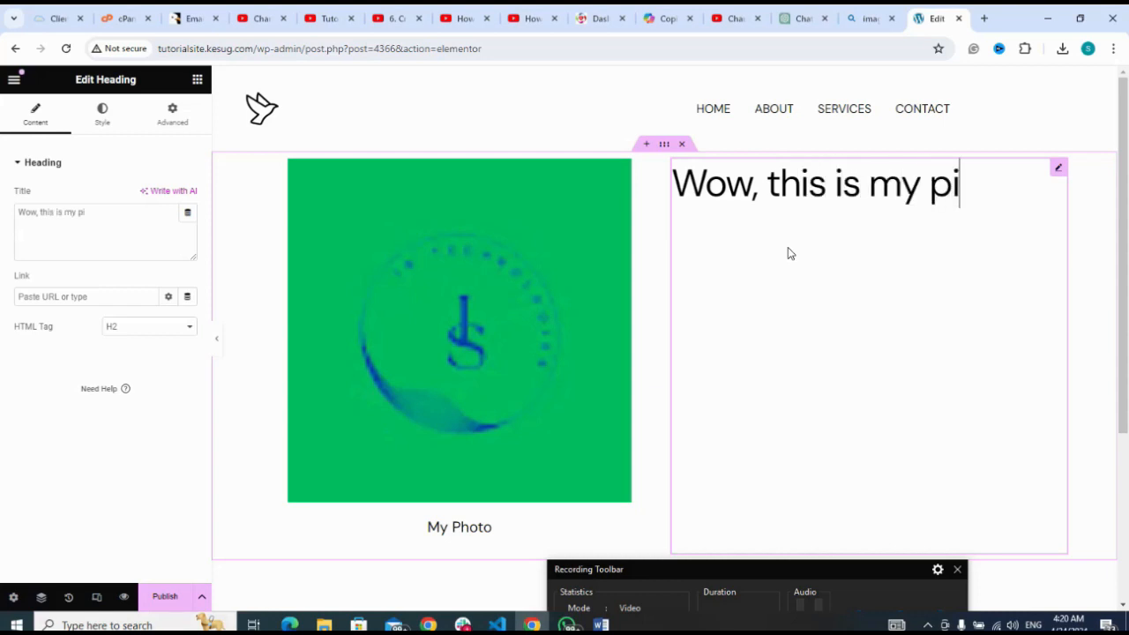
pyautogui.write('cture')
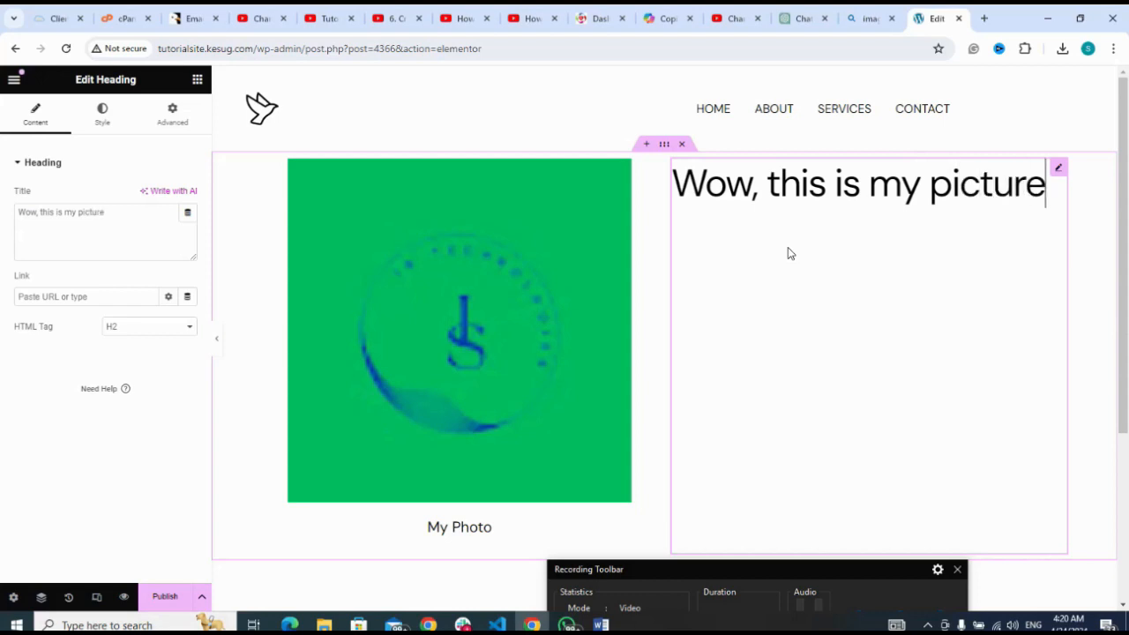
pyautogui.write('.')
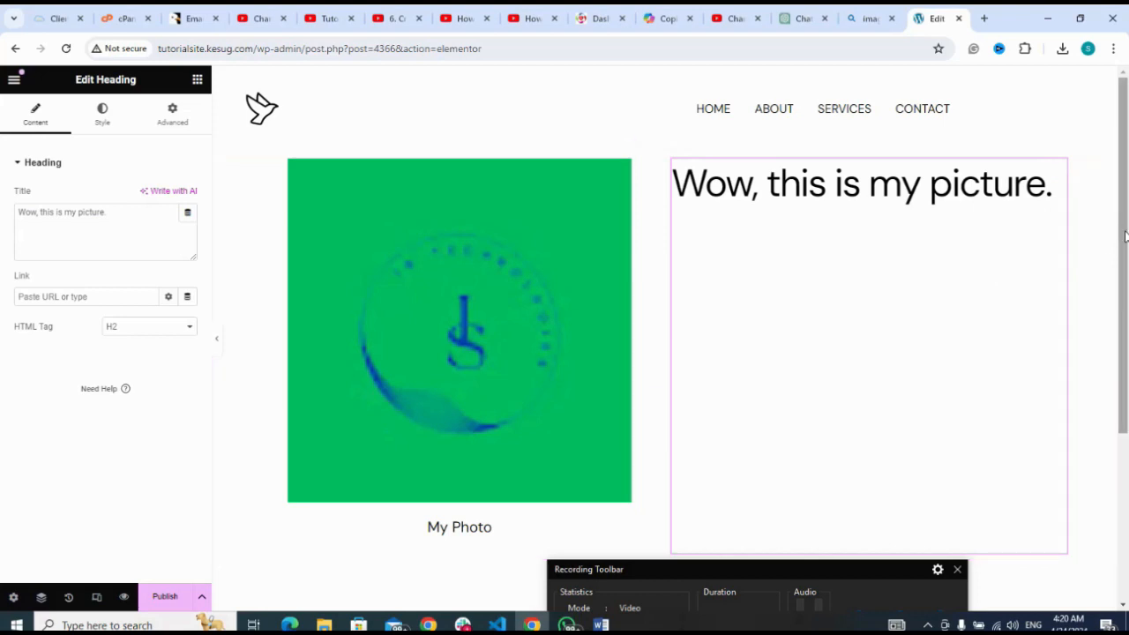
# Insert a grid container with three columns and one row below the image and heading section.
pyautogui.moveTo(1126, 235); pyautogui.dragTo(1126, 391)
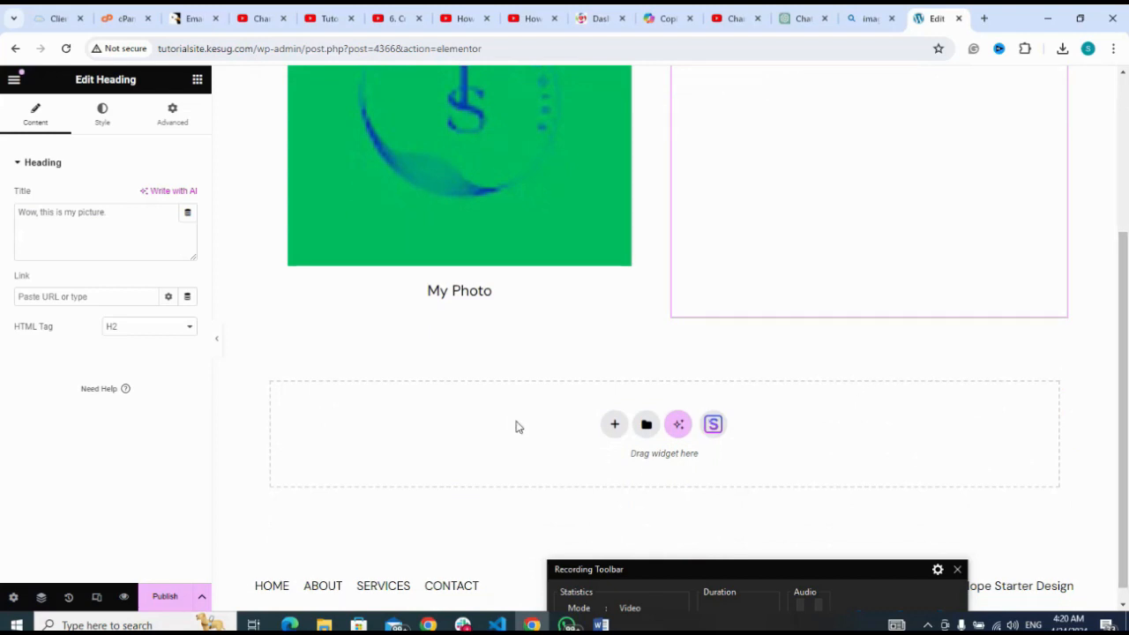
pyautogui.click(616, 428)
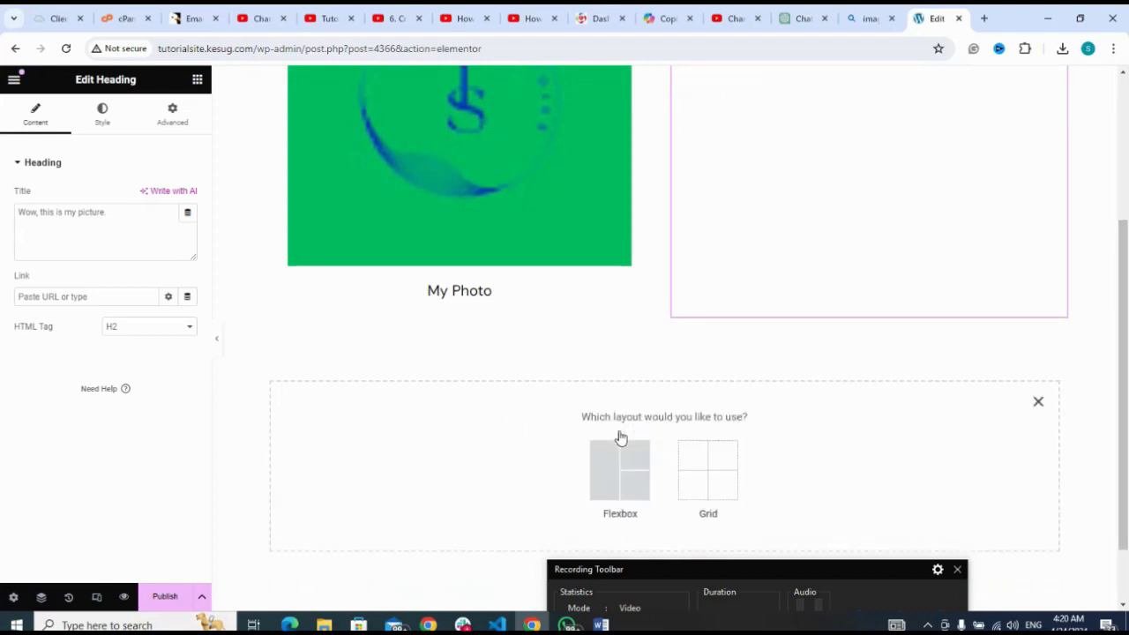
pyautogui.click(698, 463)
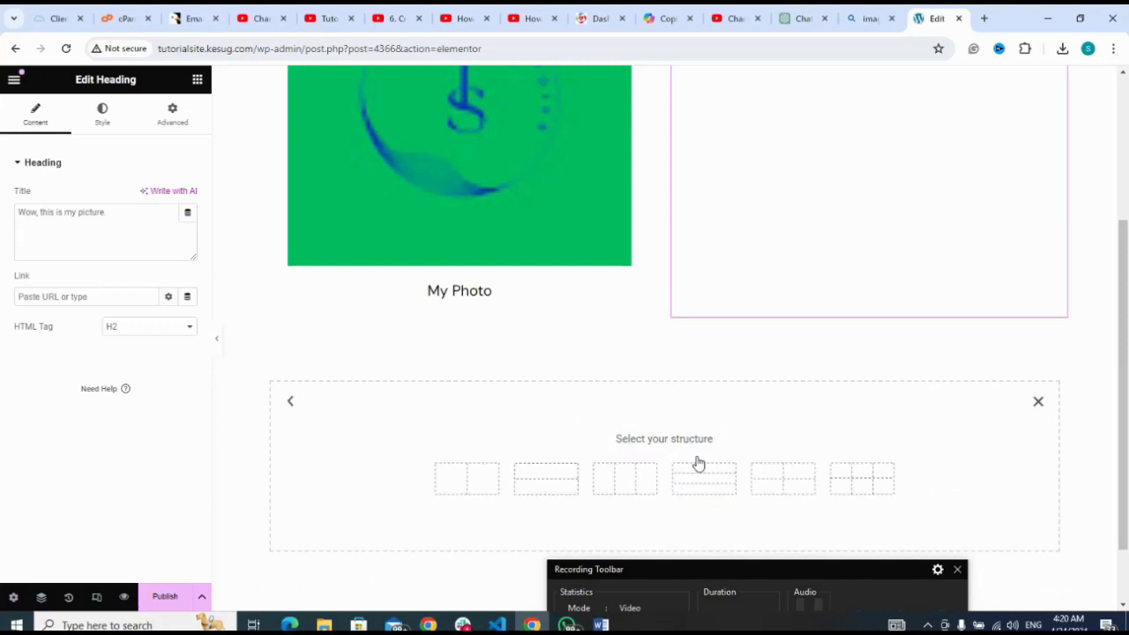
pyautogui.click(635, 485)
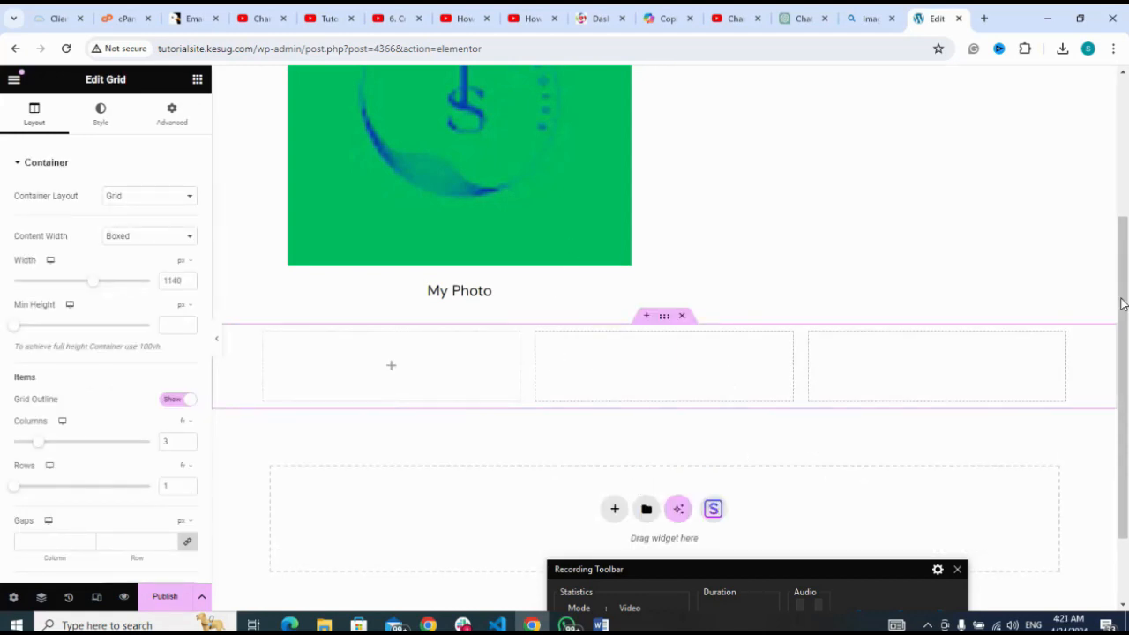
pyautogui.moveTo(1126, 300); pyautogui.dragTo(1126, 409)
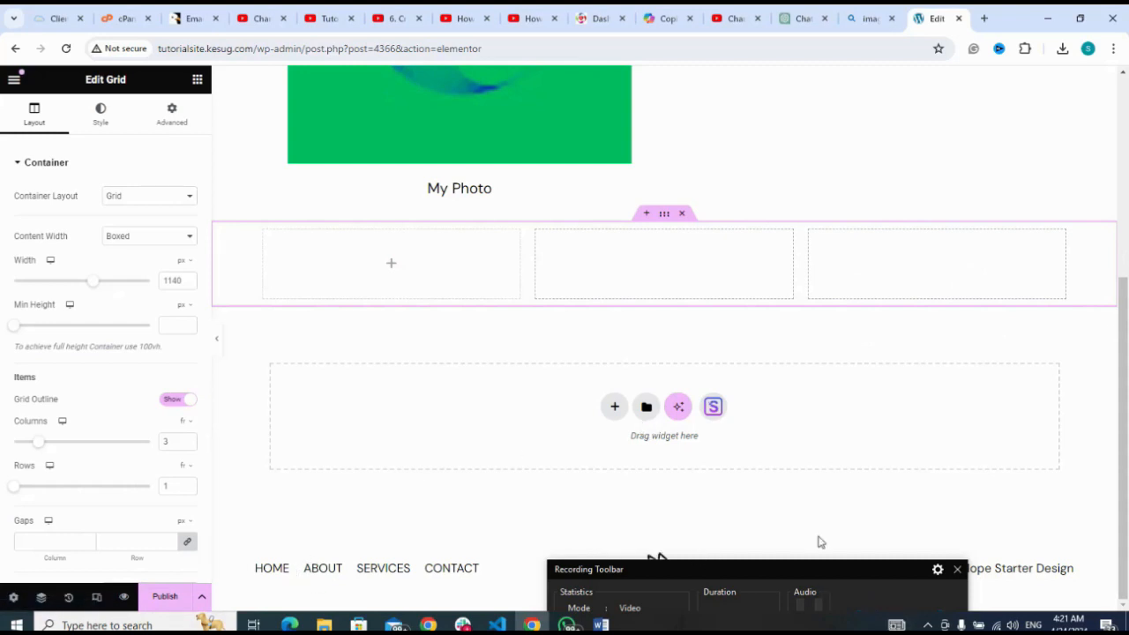
pyautogui.click(867, 583)
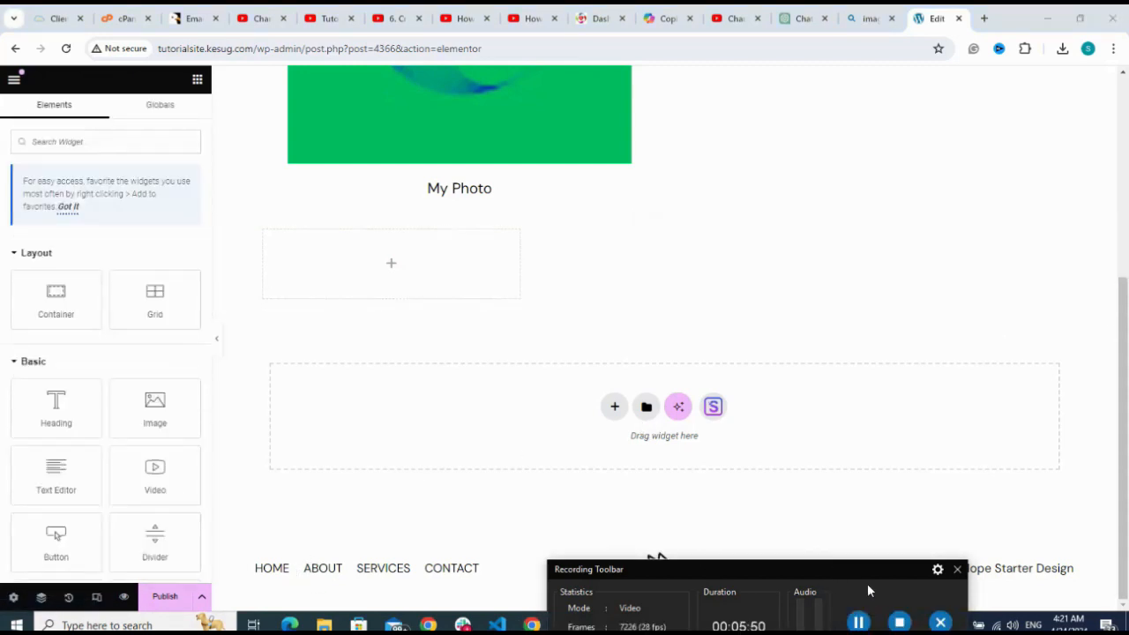
pyautogui.click(864, 621)
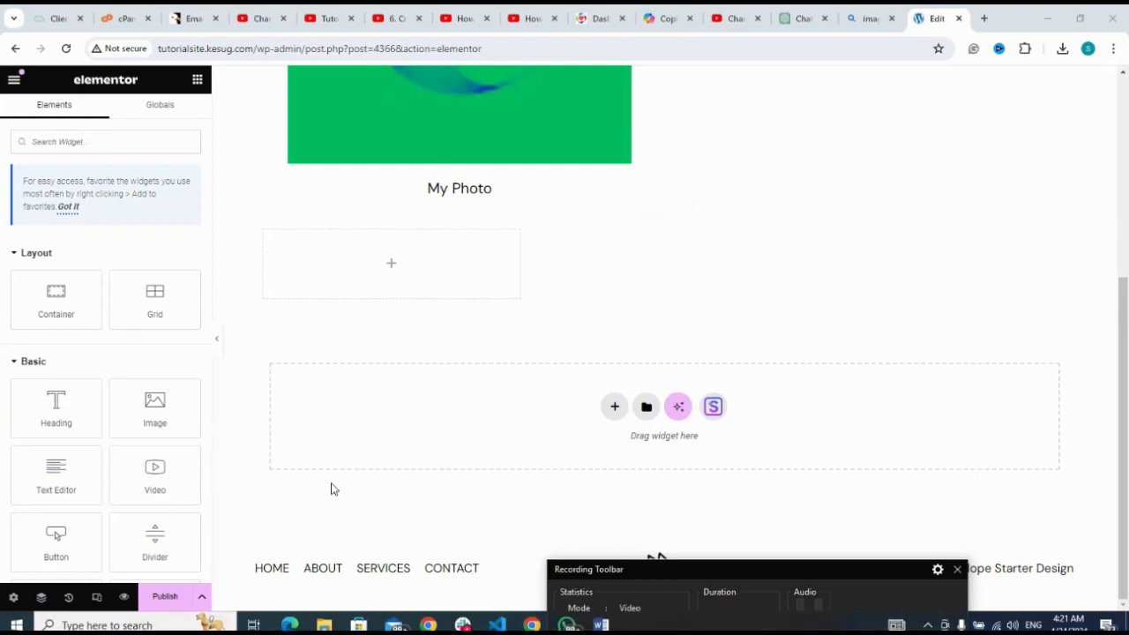
# Save the page as a draft and publish it.
pyautogui.click(202, 601)
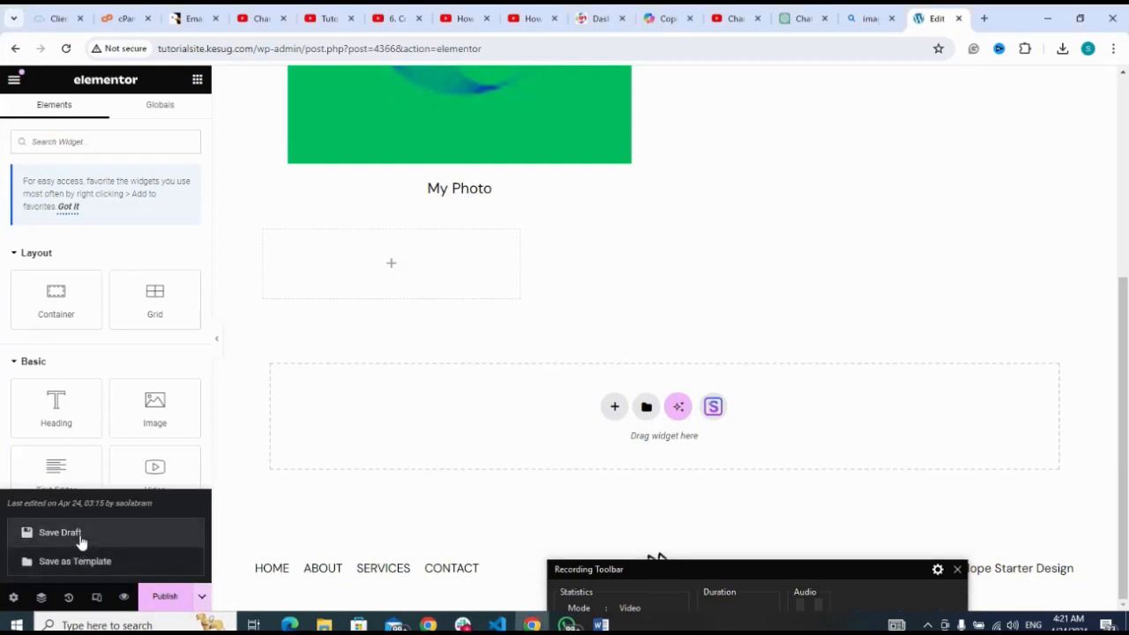
pyautogui.click(80, 534)
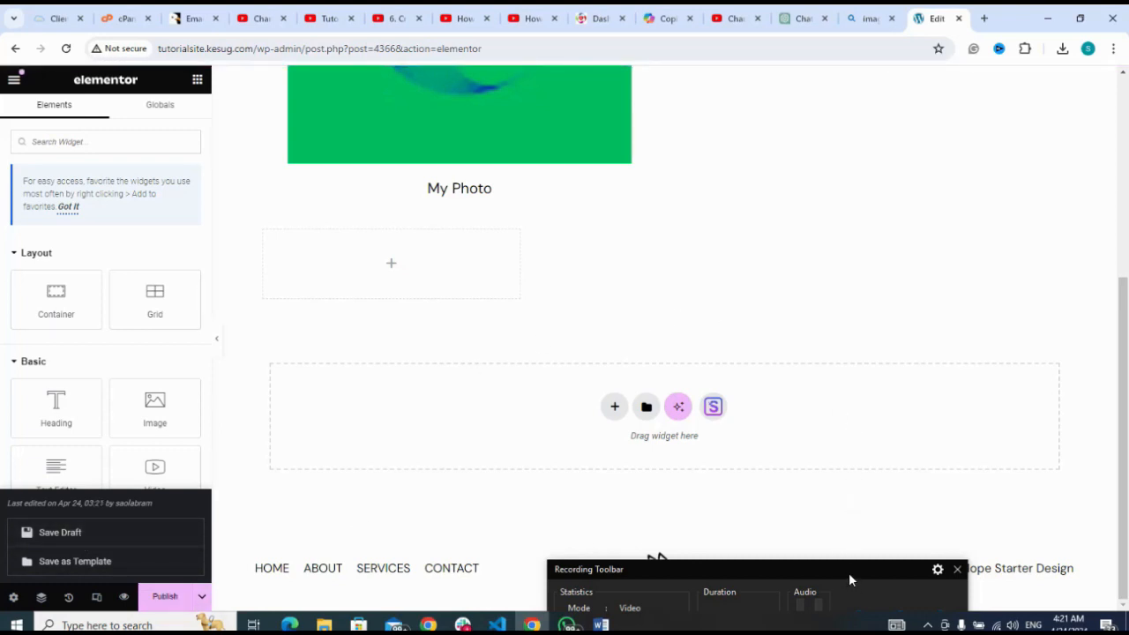
pyautogui.moveTo(848, 573)
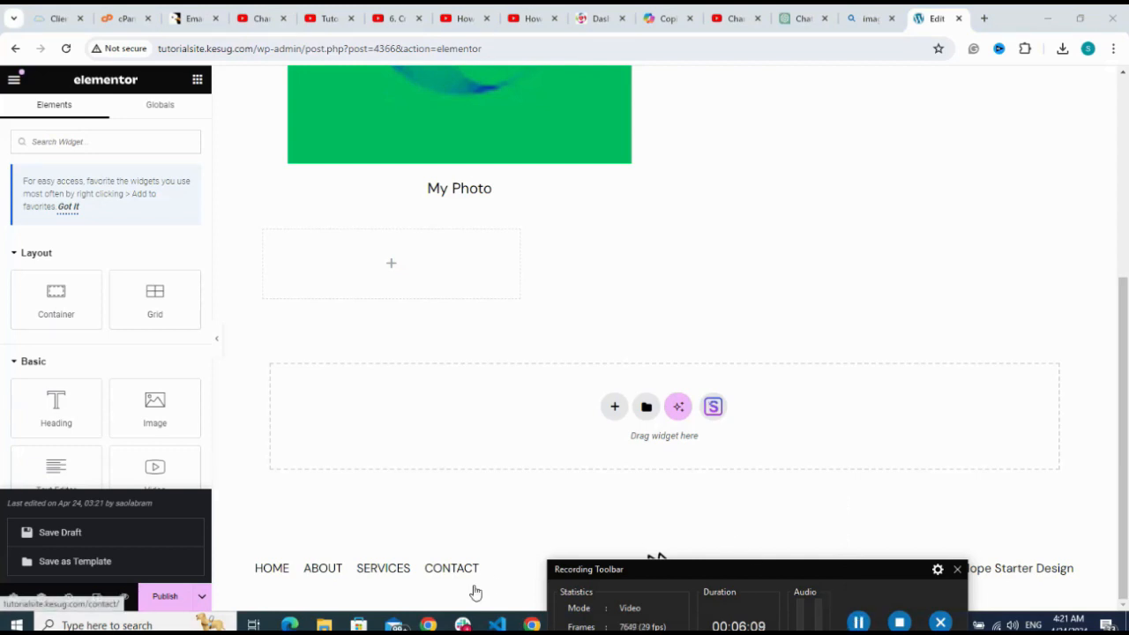
pyautogui.click(432, 511)
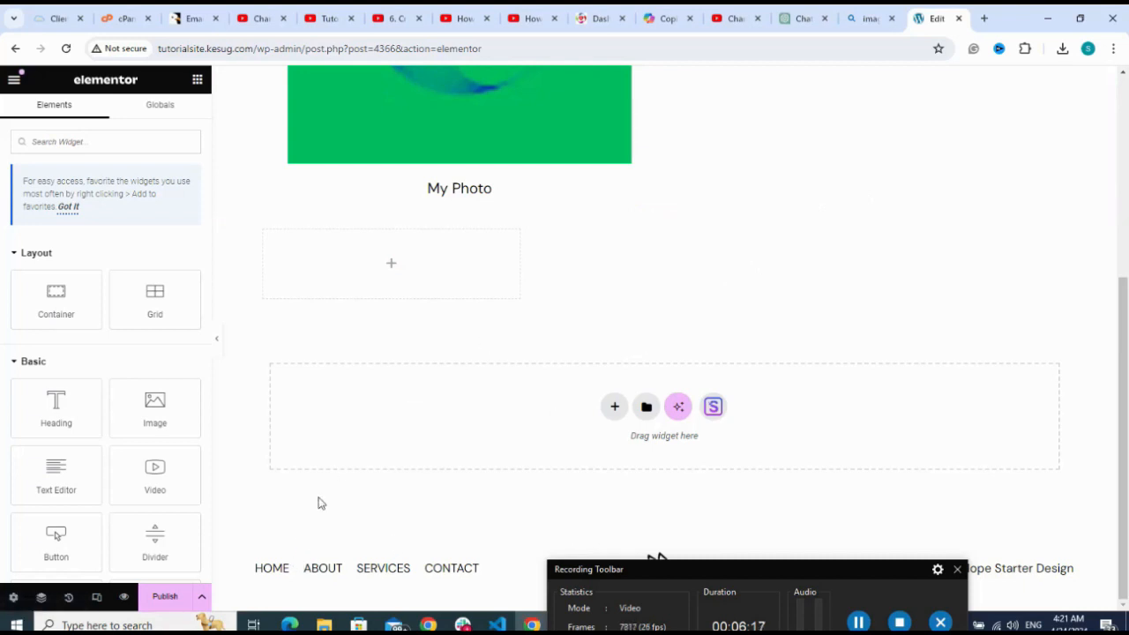
pyautogui.click(168, 601)
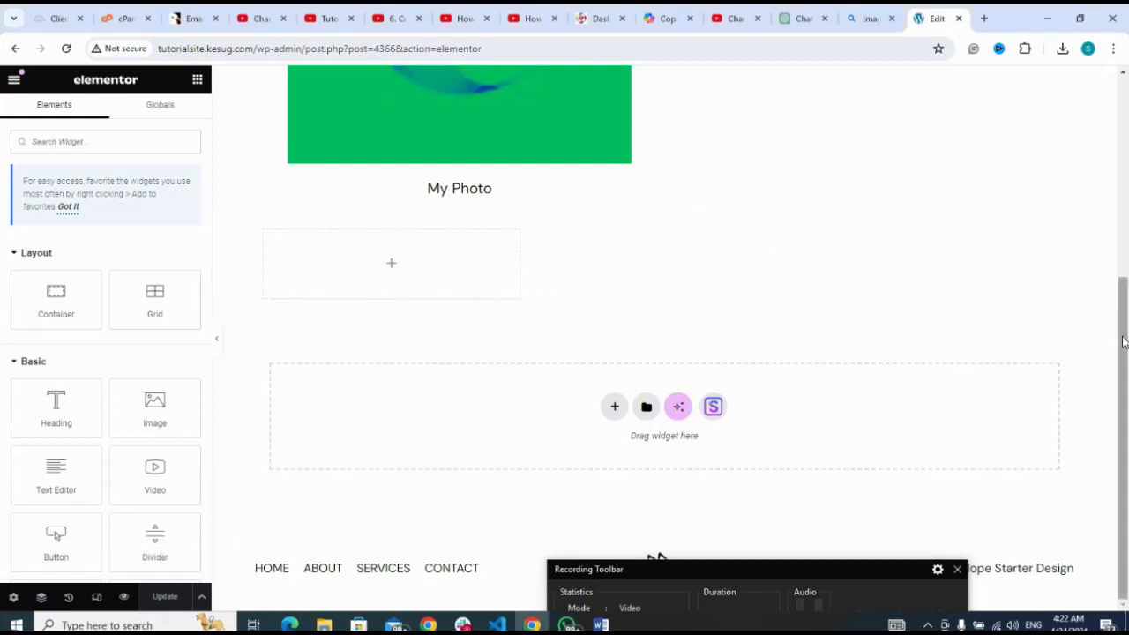
pyautogui.moveTo(1123, 342); pyautogui.dragTo(1089, 103)
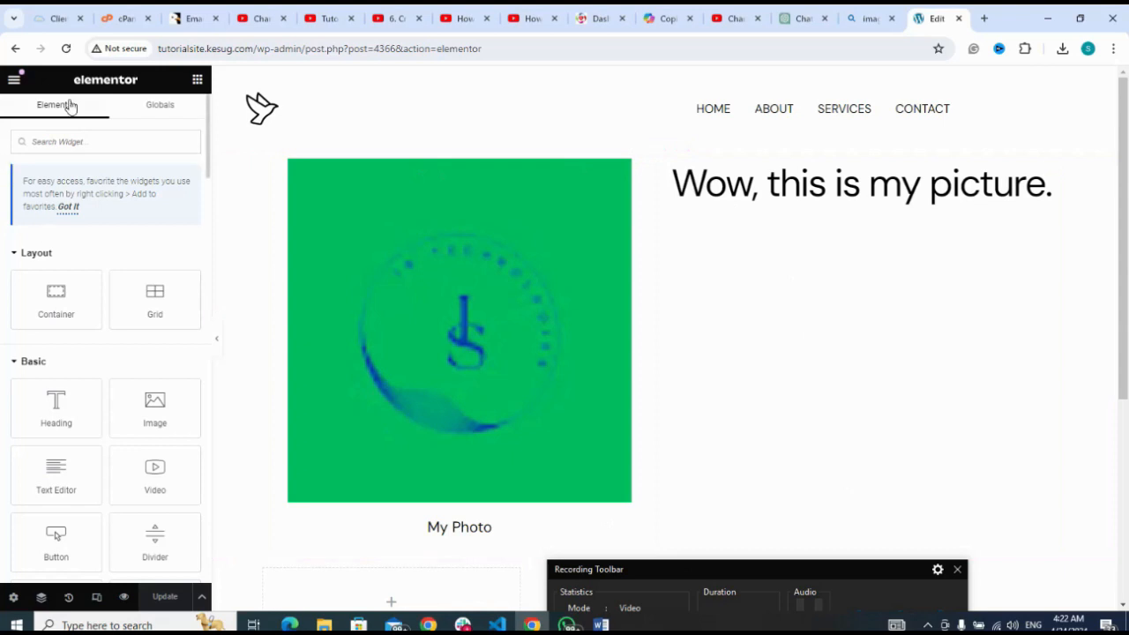
# Exit the Elementor editor to WordPress and look up Sample Page in the list of all pages.
pyautogui.click(18, 79)
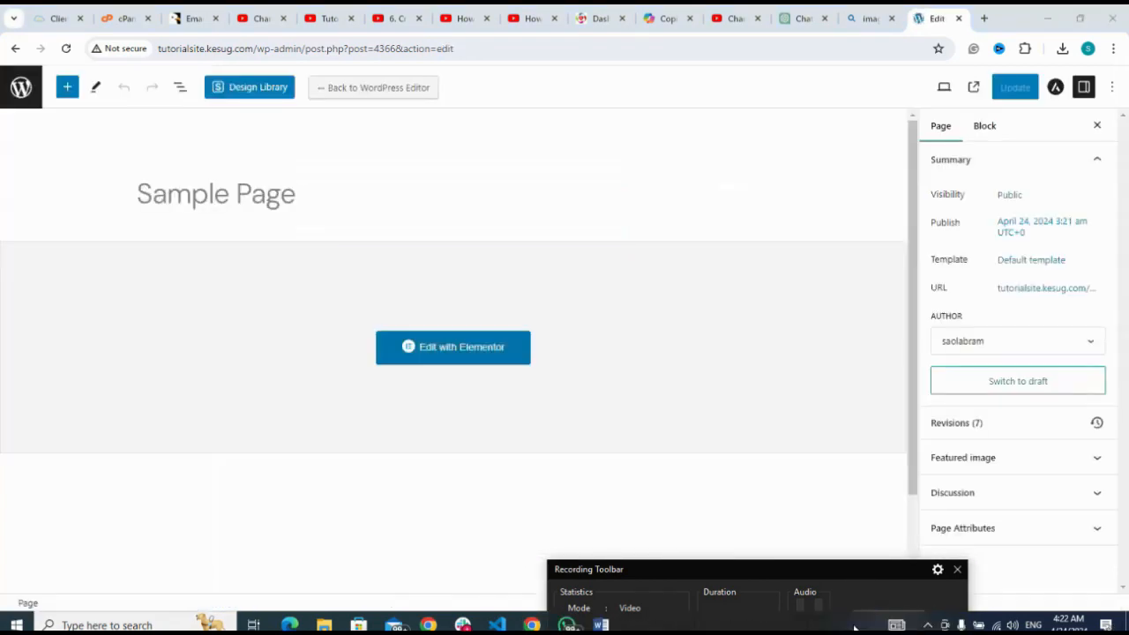
pyautogui.click(21, 89)
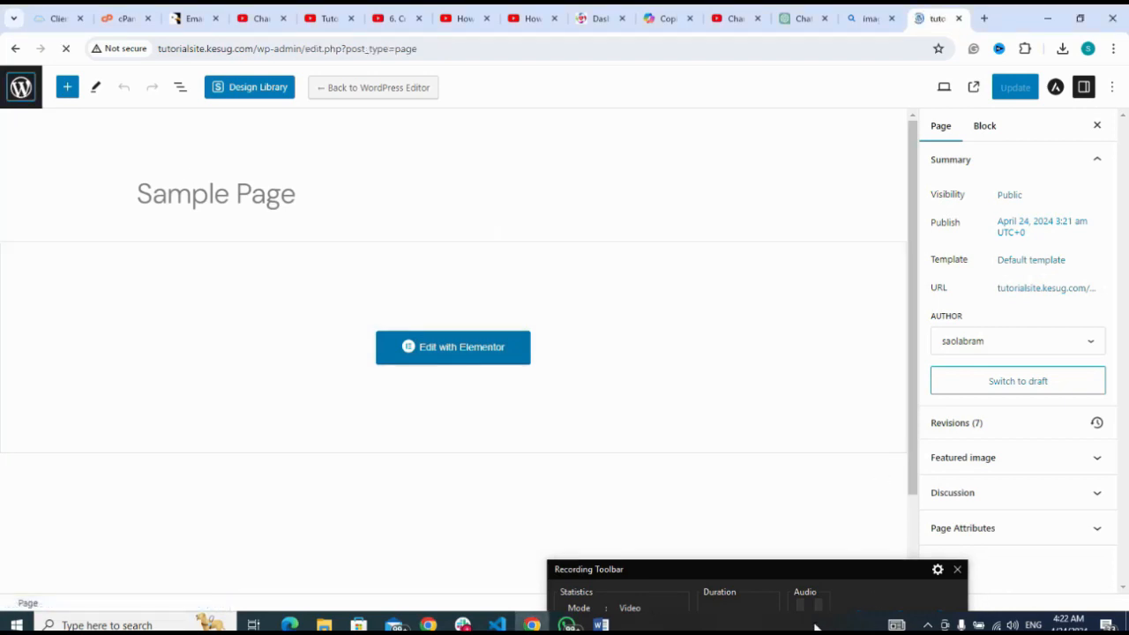
pyautogui.moveTo(860, 580)
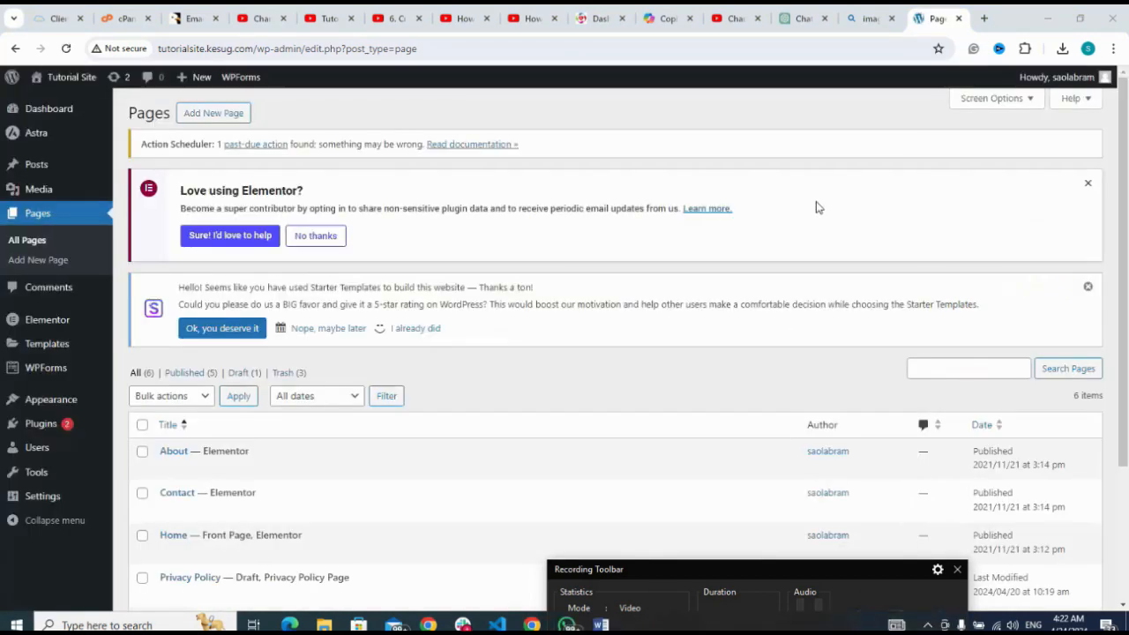
pyautogui.scroll(-2, 816, 206)
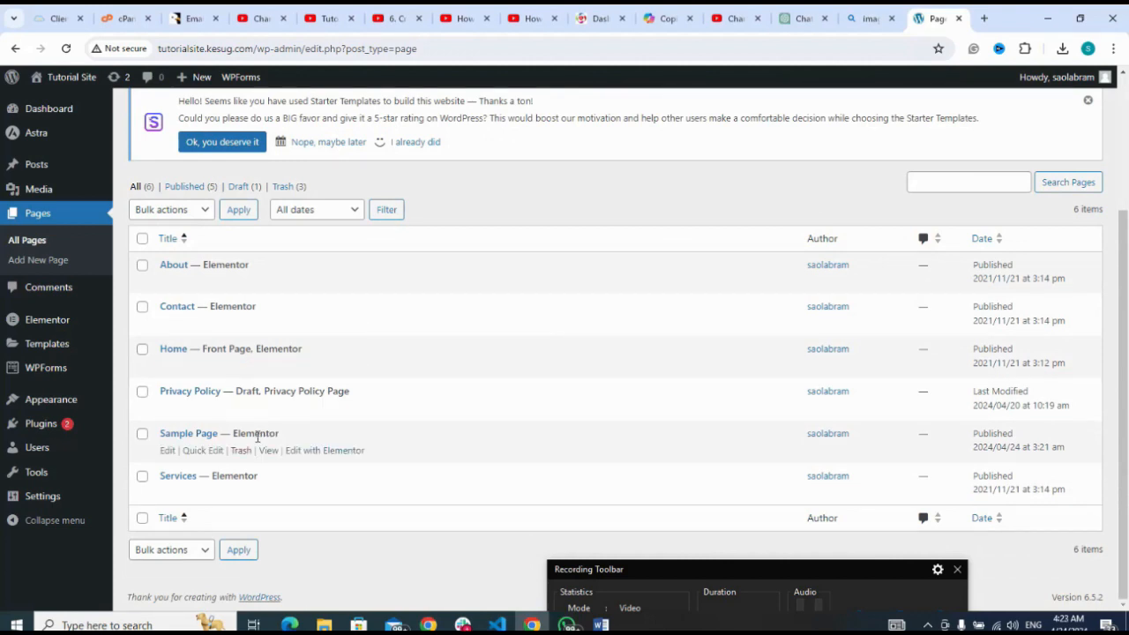
# Open Sample Page in the WordPress page editor to view its settings and return to the list of pages.
pyautogui.click(169, 452)
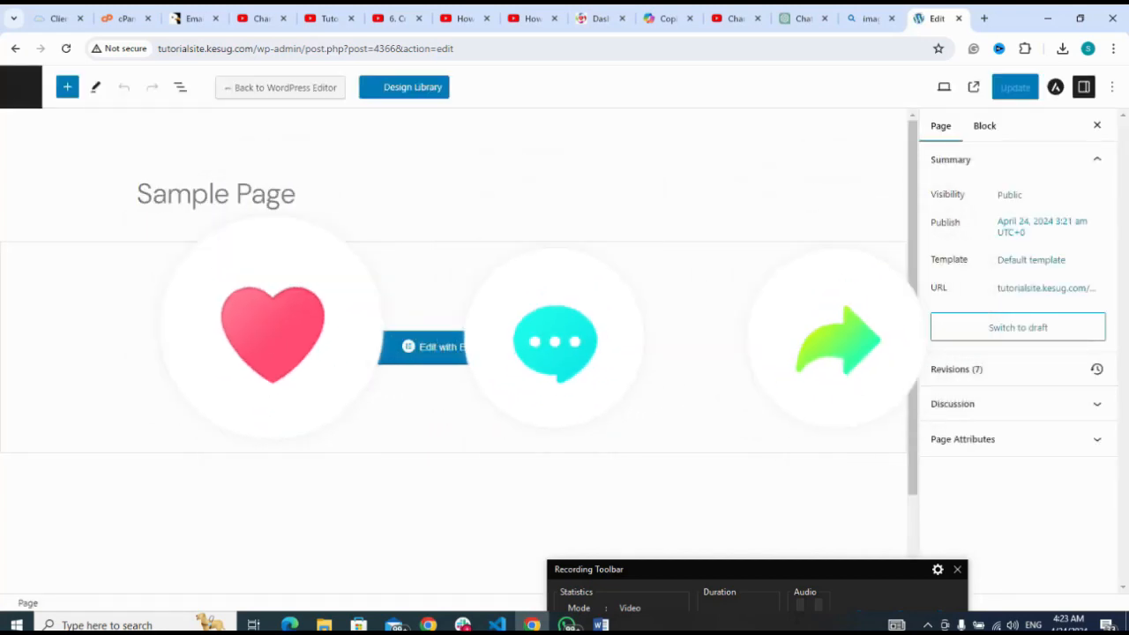
pyautogui.click(15, 48)
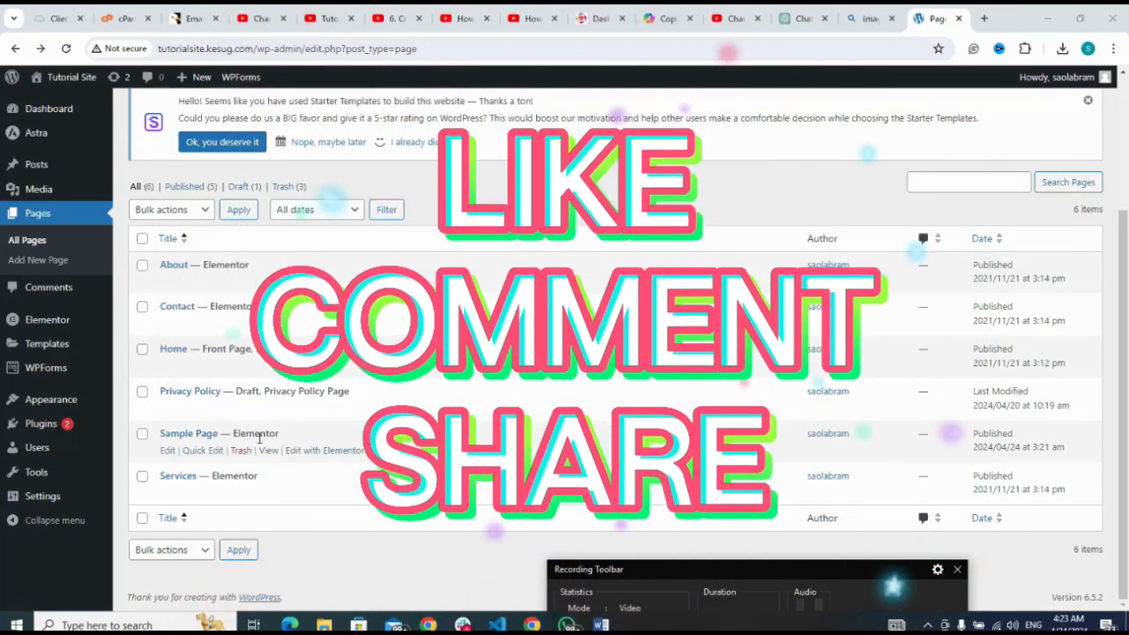
# Quick-edit Sample Page in the pages list, changing its slug to samplepage, and update it.
pyautogui.click(203, 456)
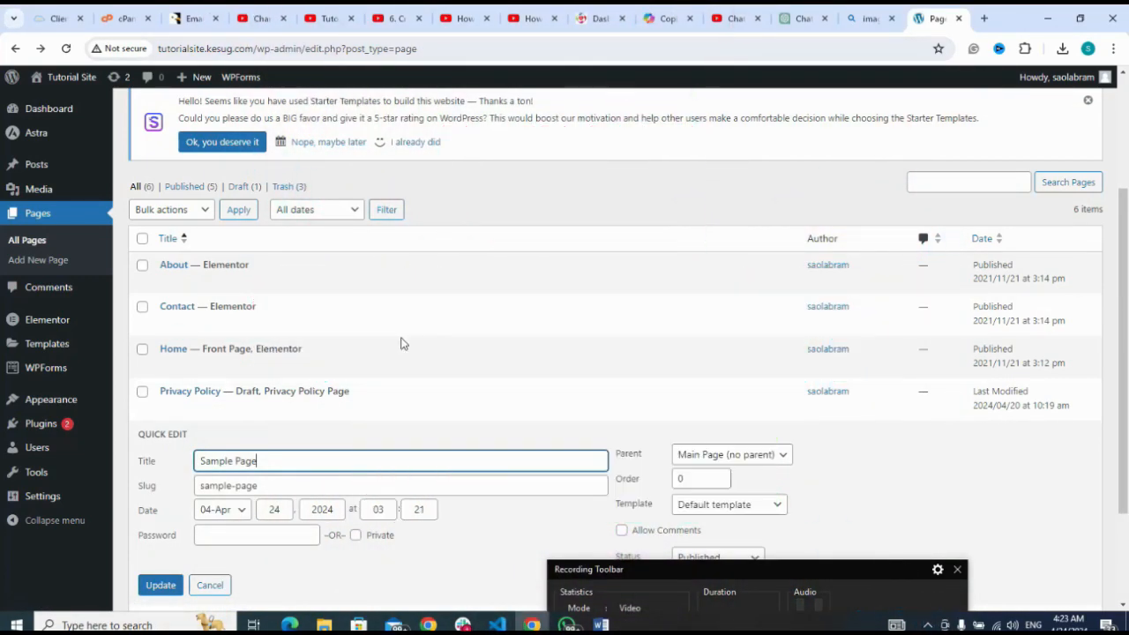
pyautogui.click(269, 487)
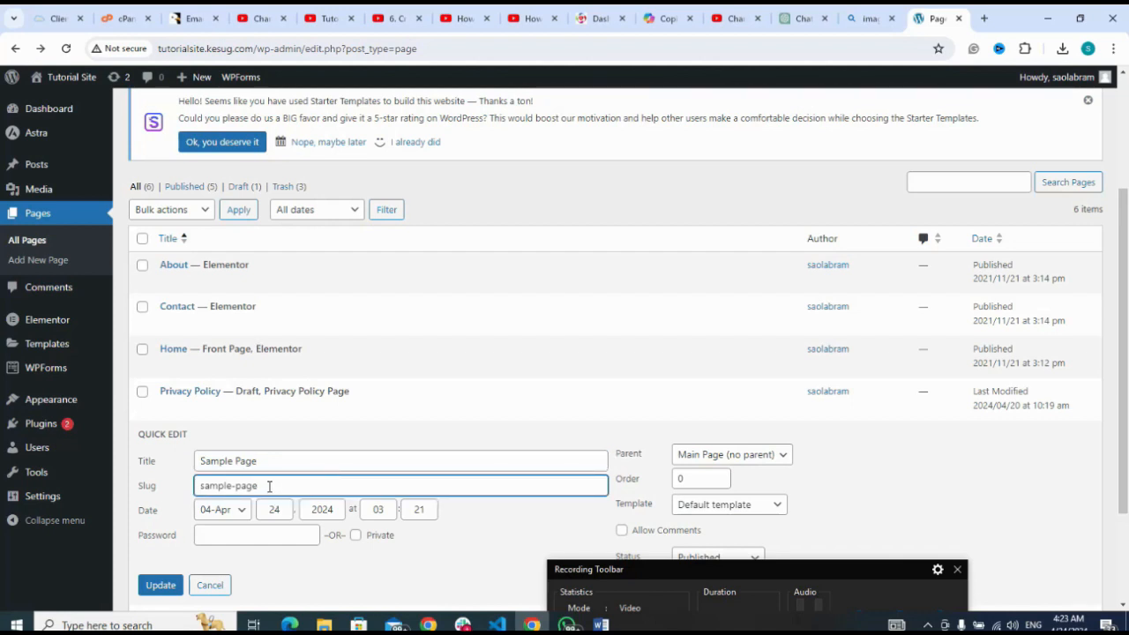
pyautogui.click(430, 439)
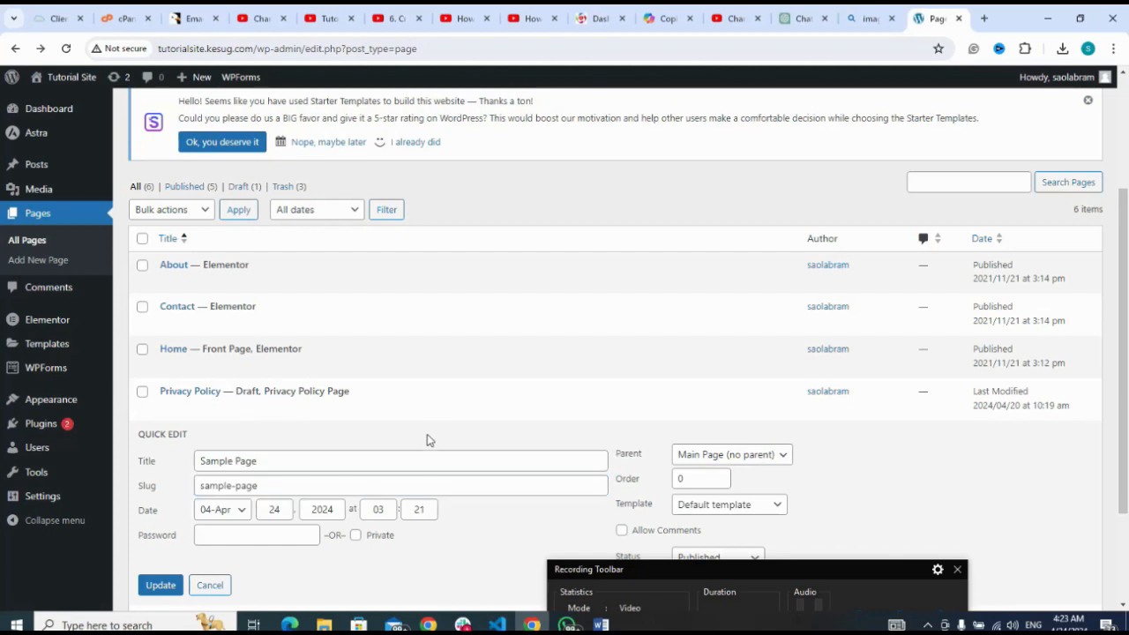
pyautogui.scroll(-3, 427, 439)
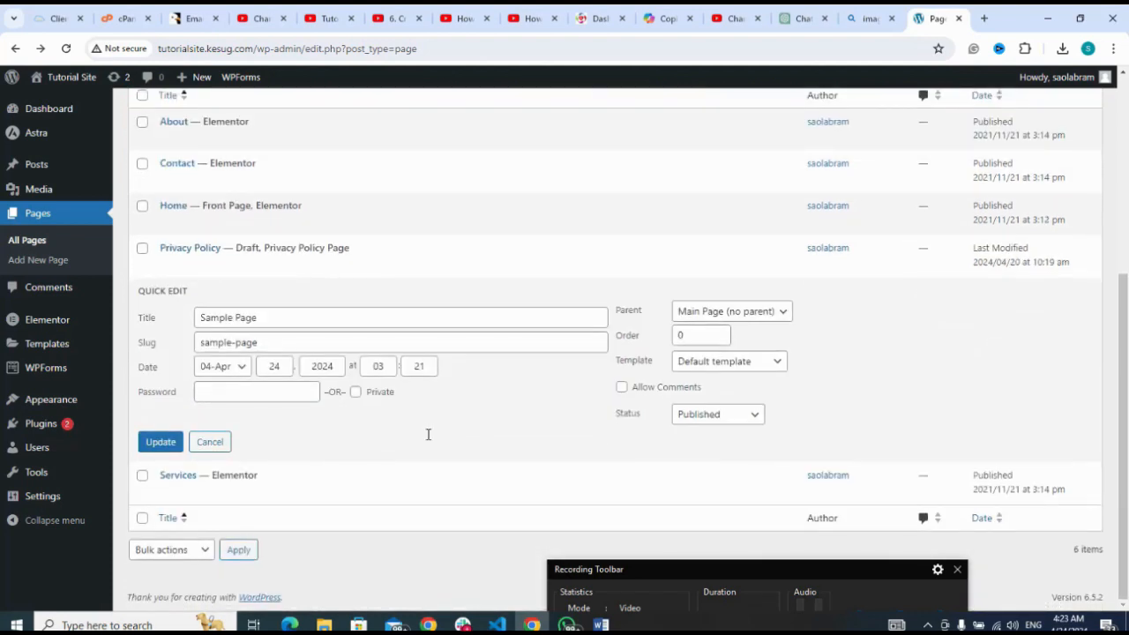
pyautogui.click(236, 346)
pyautogui.press('BackSpace')
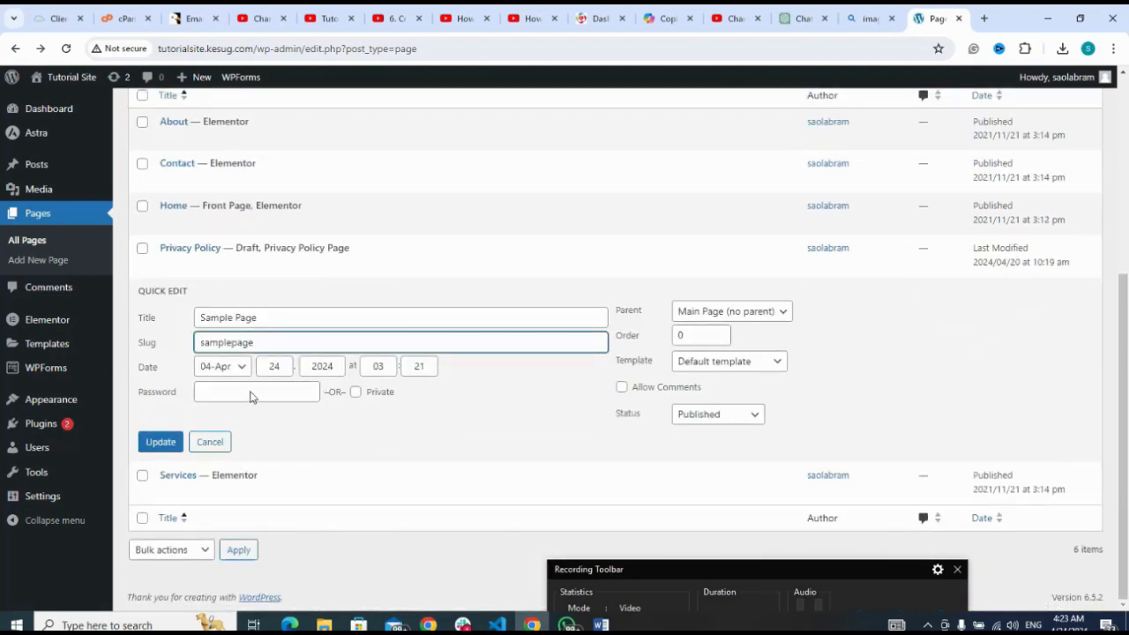
pyautogui.click(166, 447)
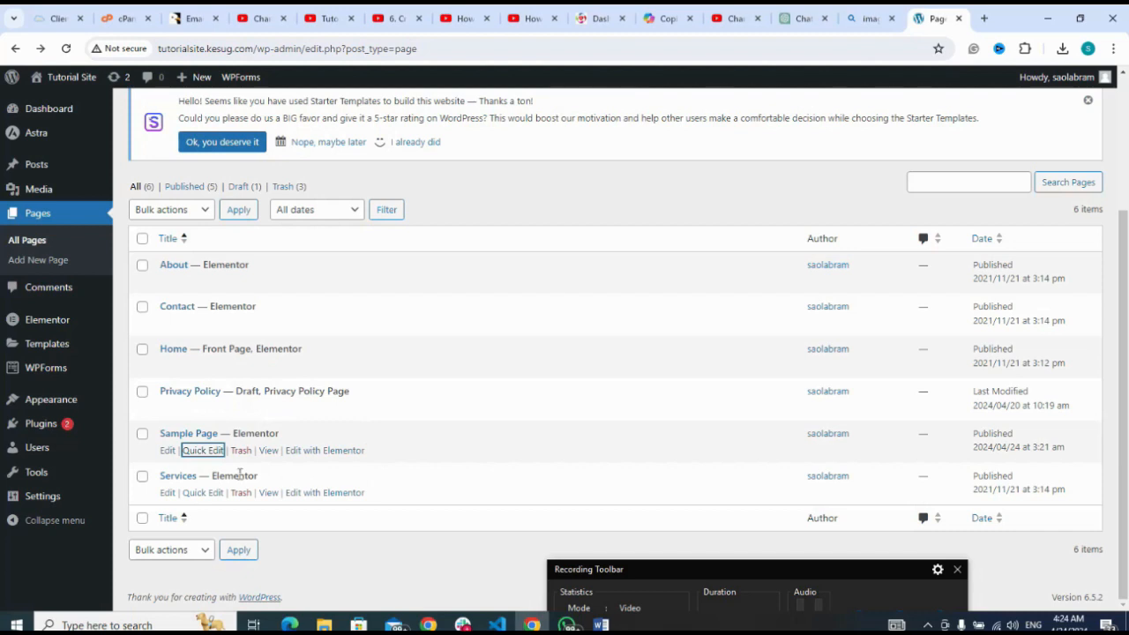
# Reopen Sample Page in the Elementor editor and view the content settings of the heading beside the image.
pyautogui.click(196, 435)
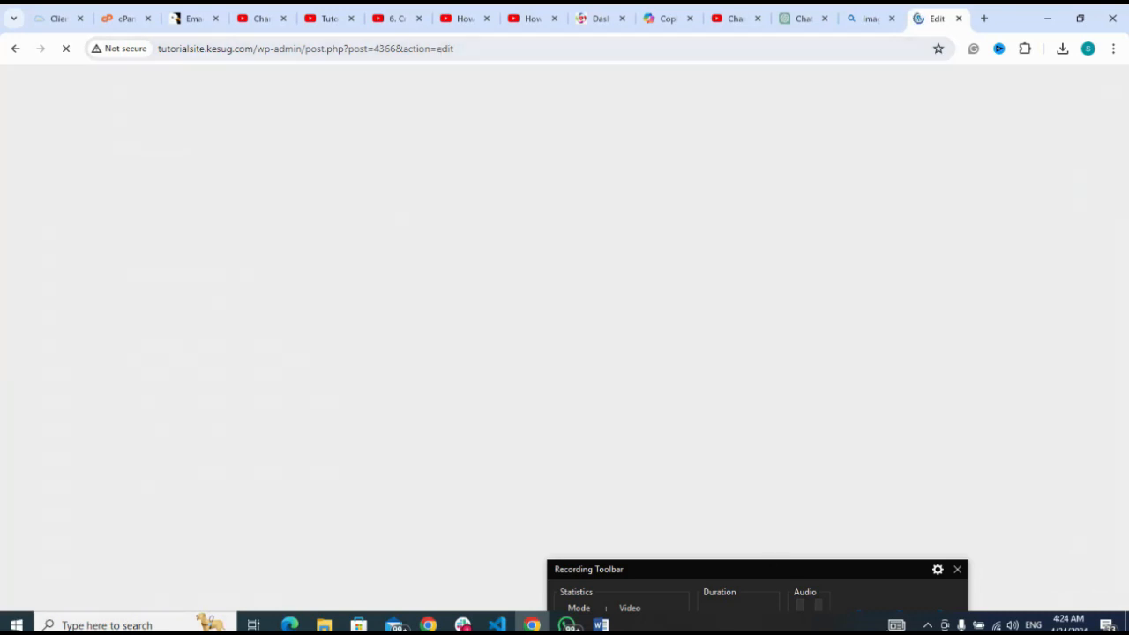
pyautogui.moveTo(870, 579)
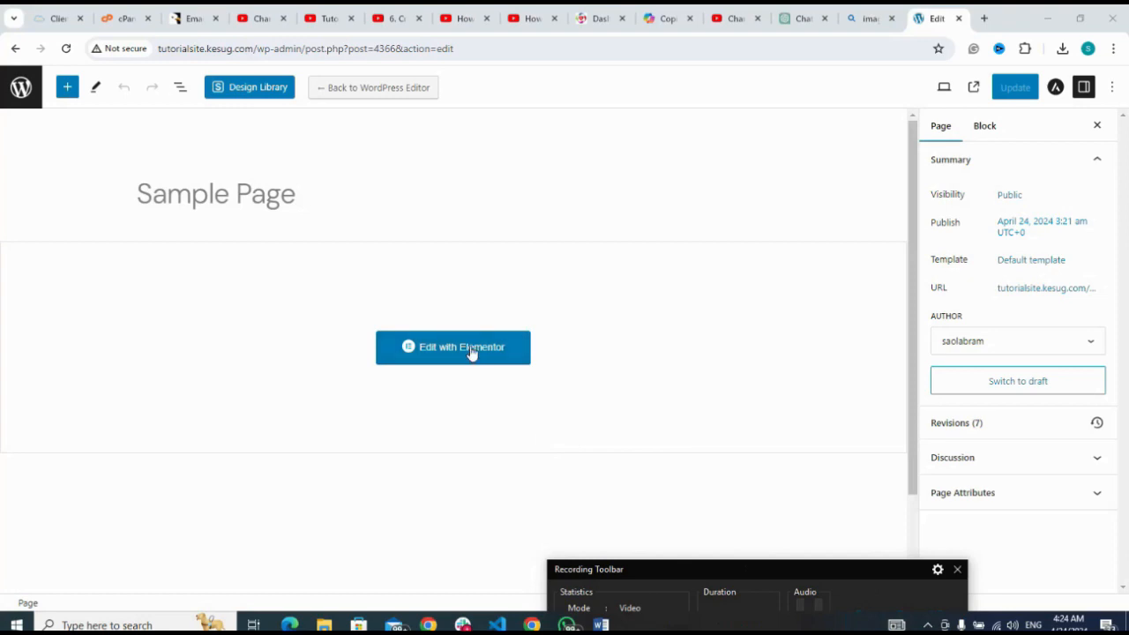
pyautogui.click(471, 352)
pyautogui.moveTo(857, 607)
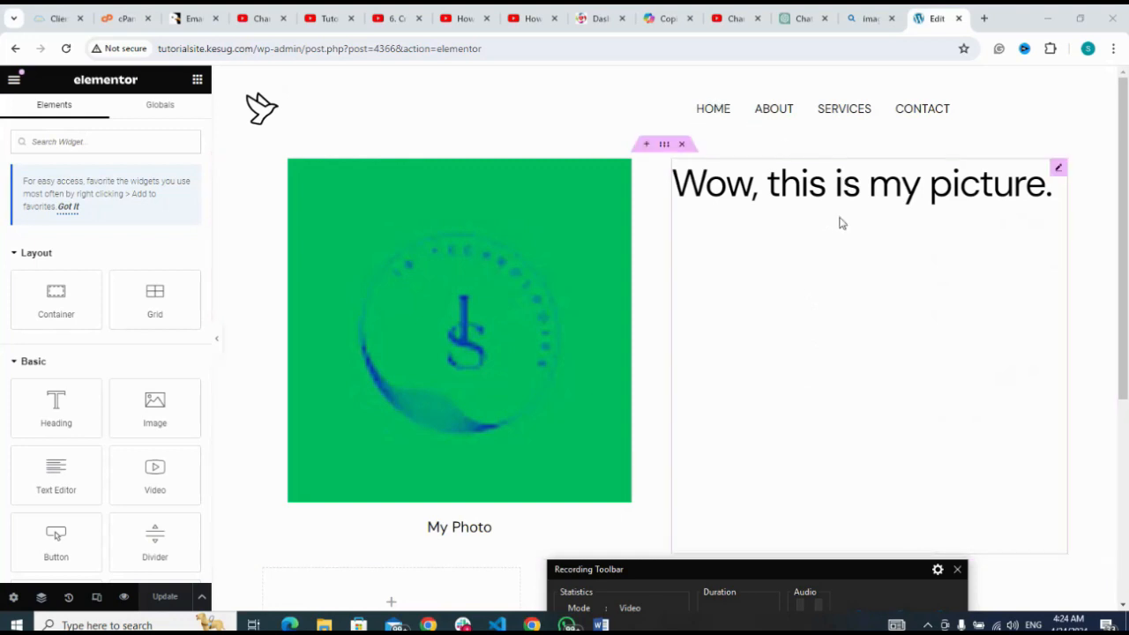
pyautogui.click(822, 182)
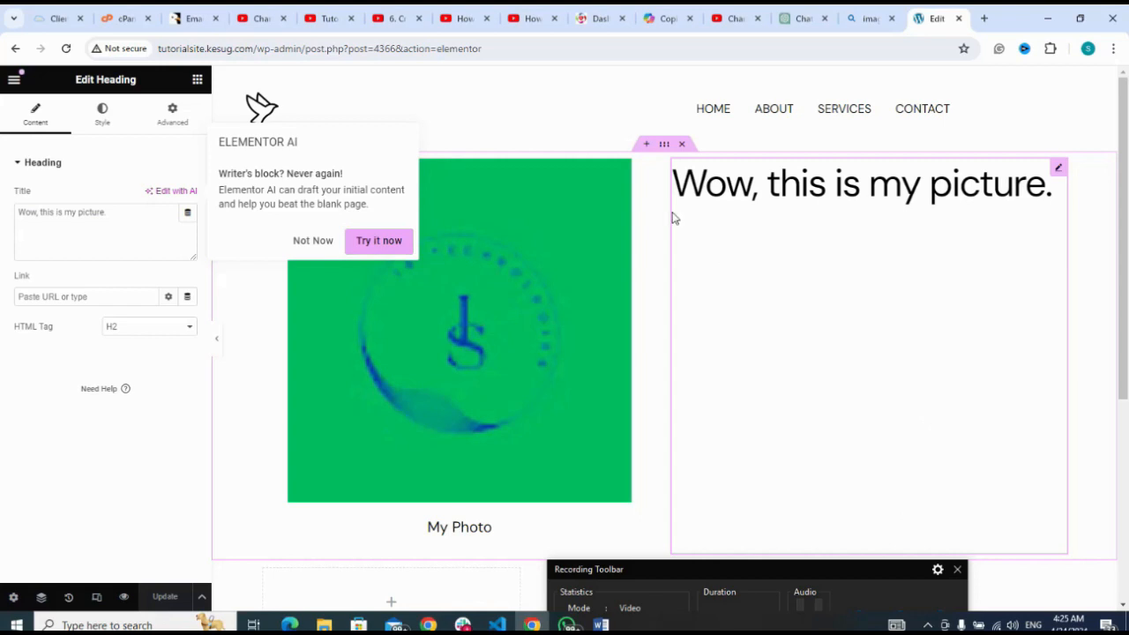
pyautogui.click(556, 110)
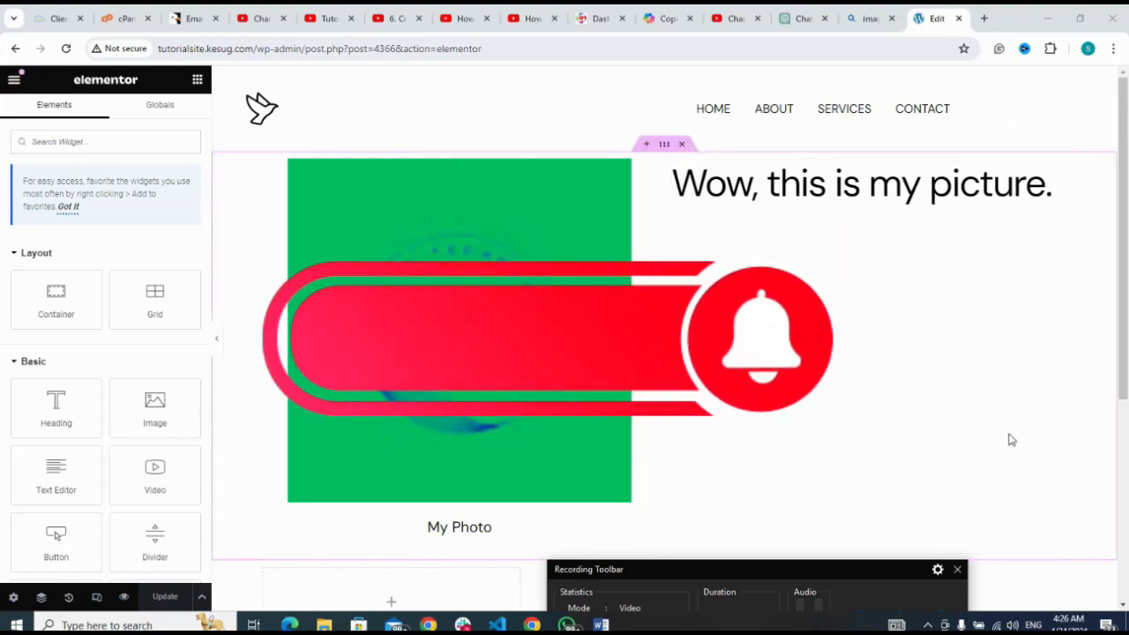
pyautogui.click(874, 577)
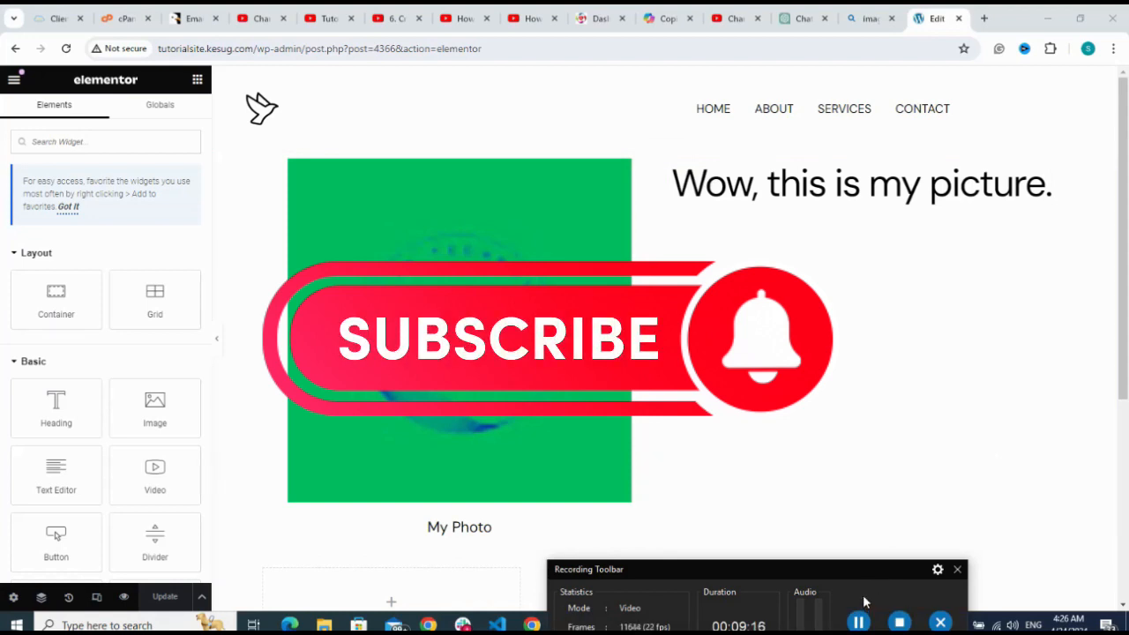
pyautogui.click(860, 623)
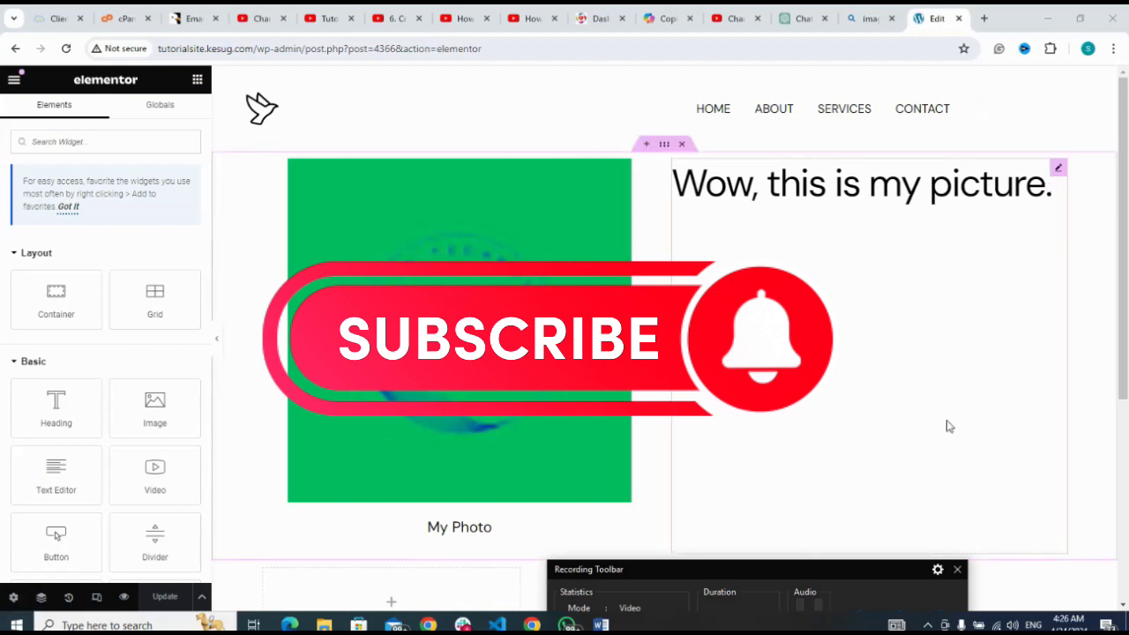
pyautogui.click(863, 578)
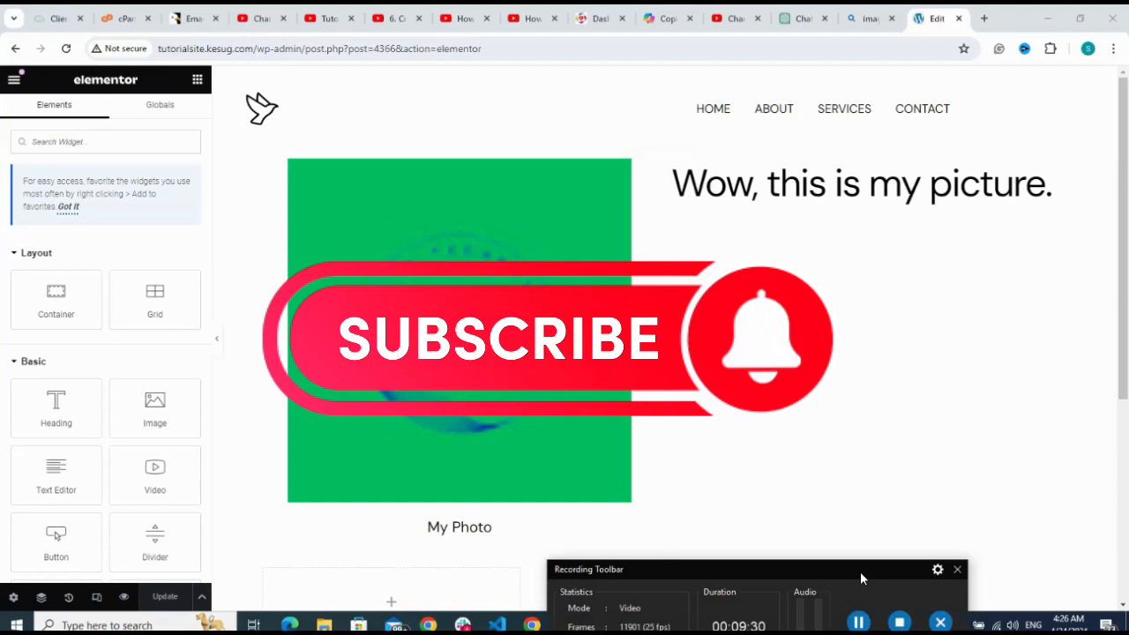